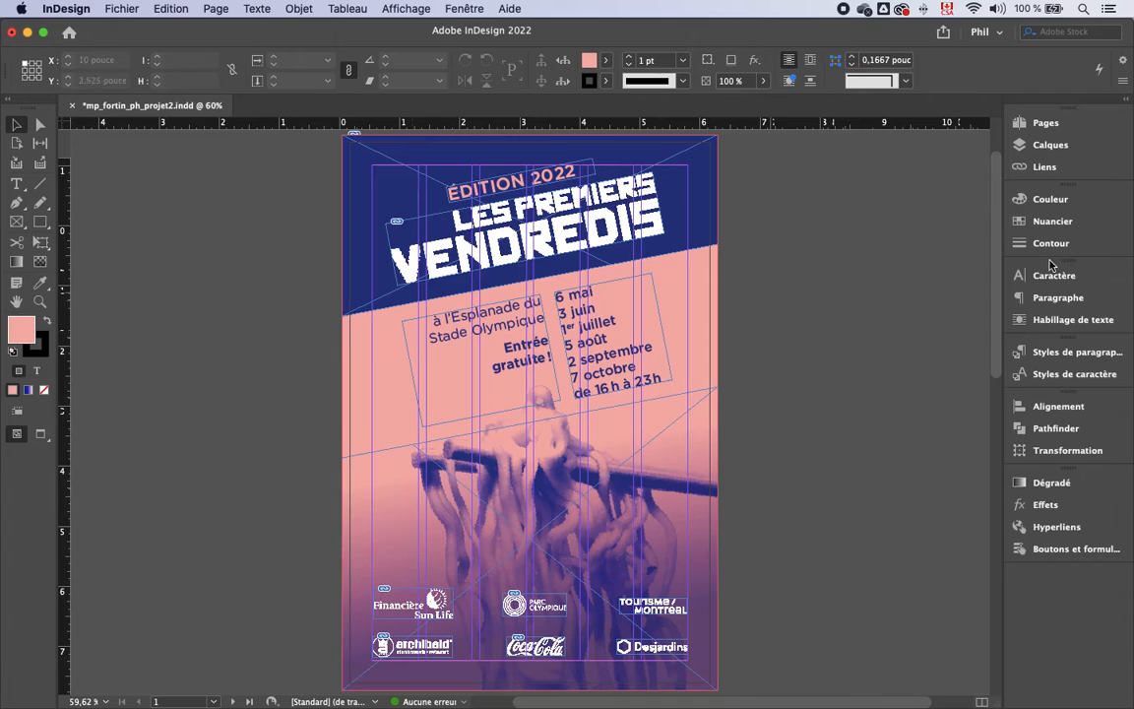
# Review the document's colour swatches against both pages of the poster, and put the swatch list away
pyautogui.click(1051, 221)
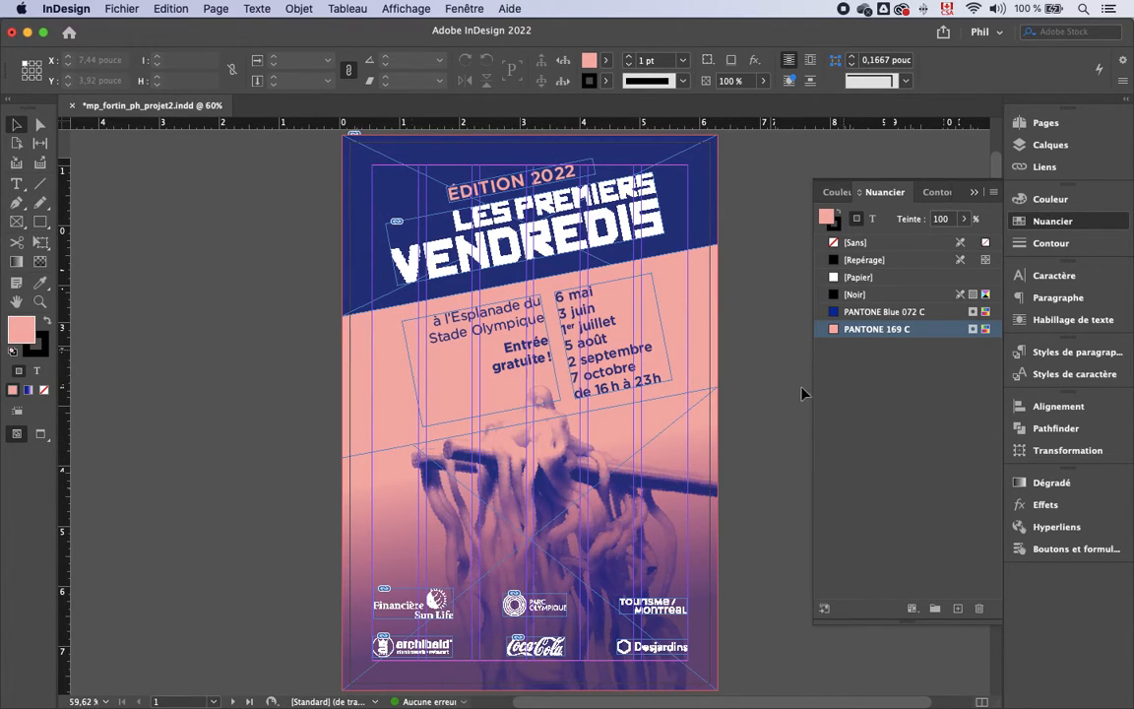
pyautogui.scroll(-15, 784, 427)
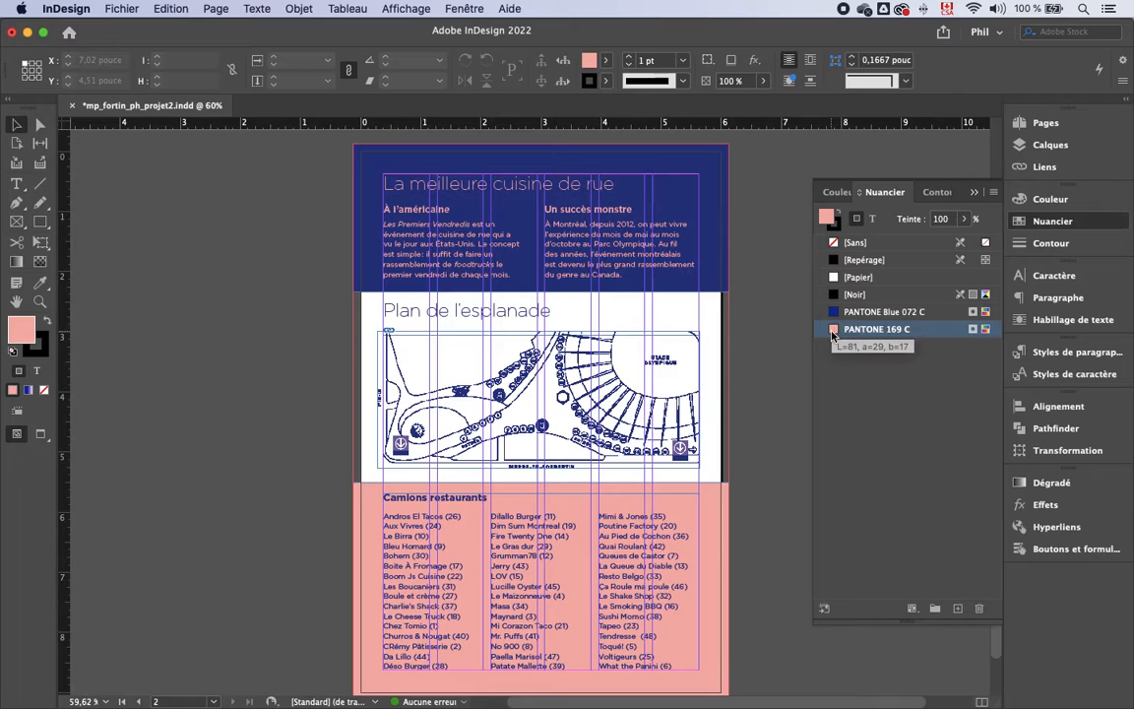
pyautogui.scroll(12, 769, 431)
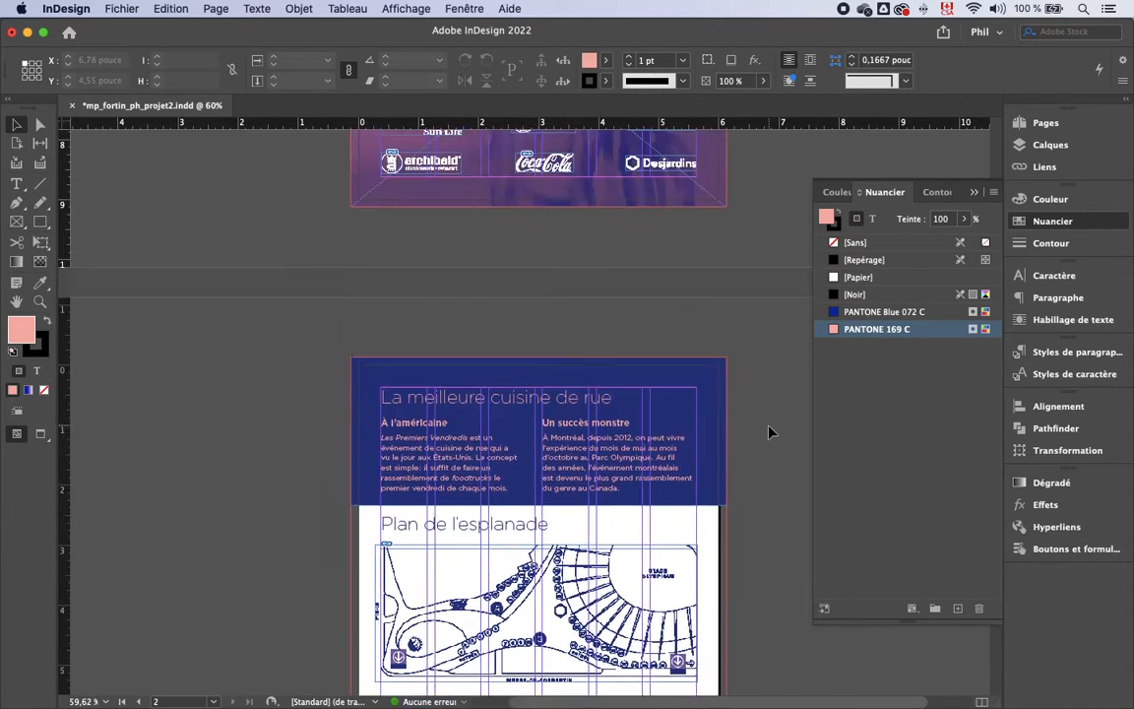
pyautogui.scroll(-2, 770, 431)
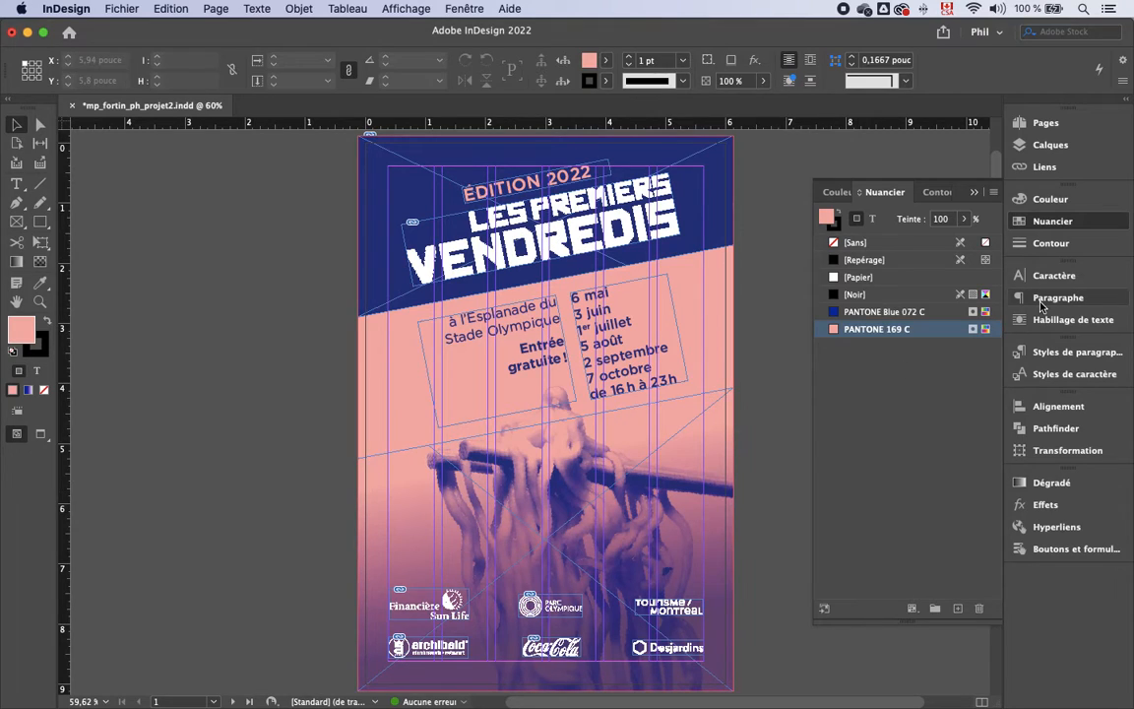
pyautogui.click(1048, 225)
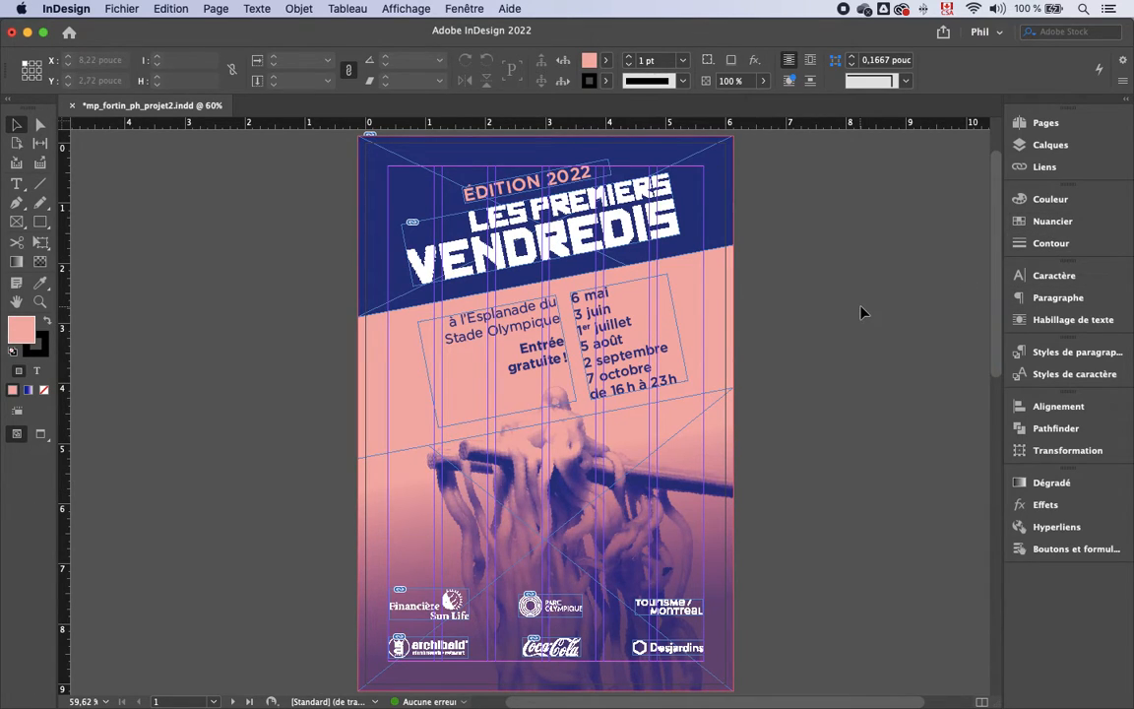
pyautogui.hscroll(1, 860, 312)
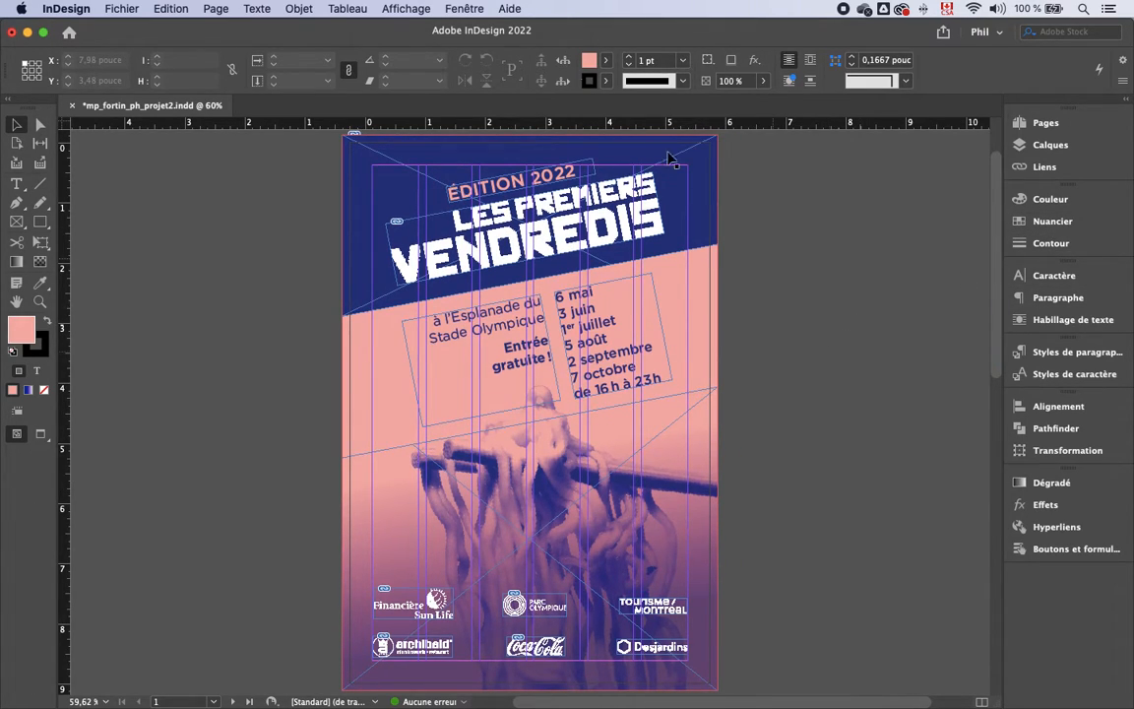
# Open the separations preview (Aperçu des séparations) and set its display mode to Séparations
pyautogui.click(423, 9)
pyautogui.moveTo(448, 6)
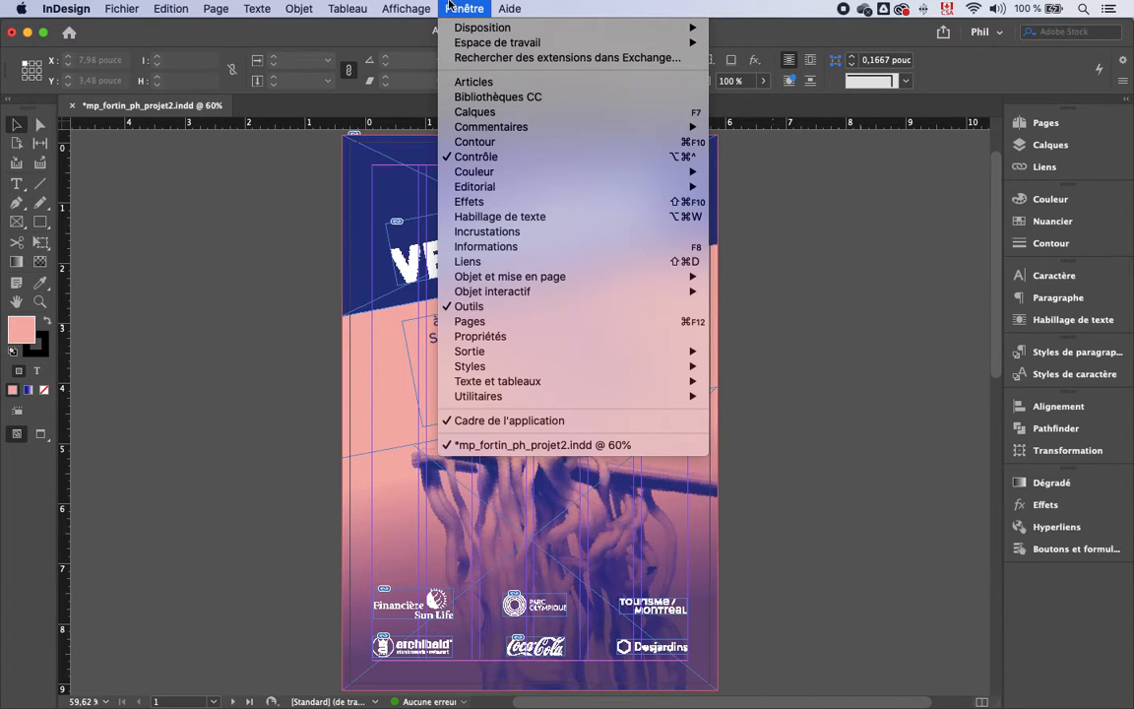
pyautogui.moveTo(589, 352)
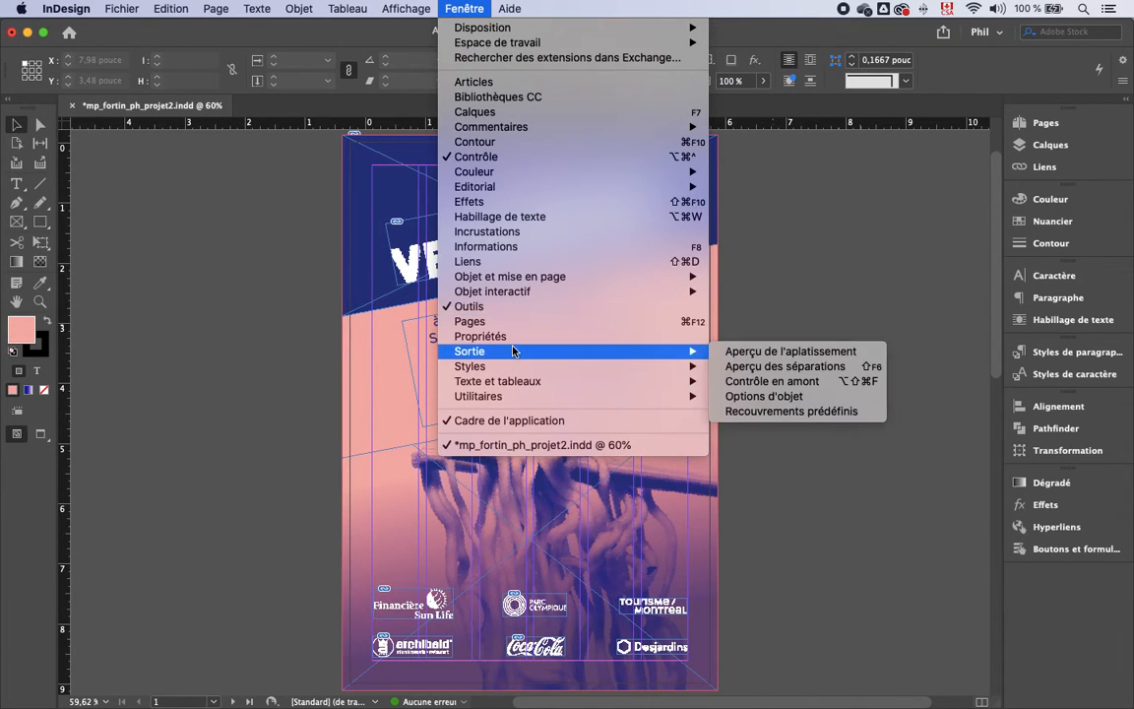
pyautogui.click(733, 366)
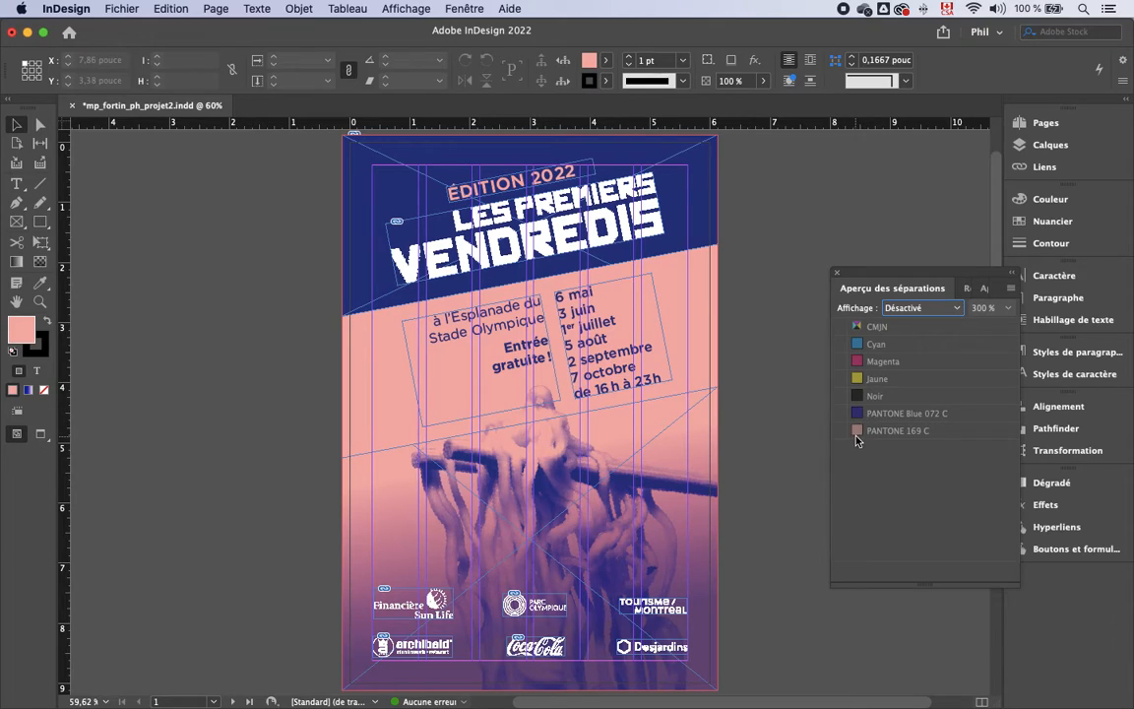
pyautogui.click(920, 307)
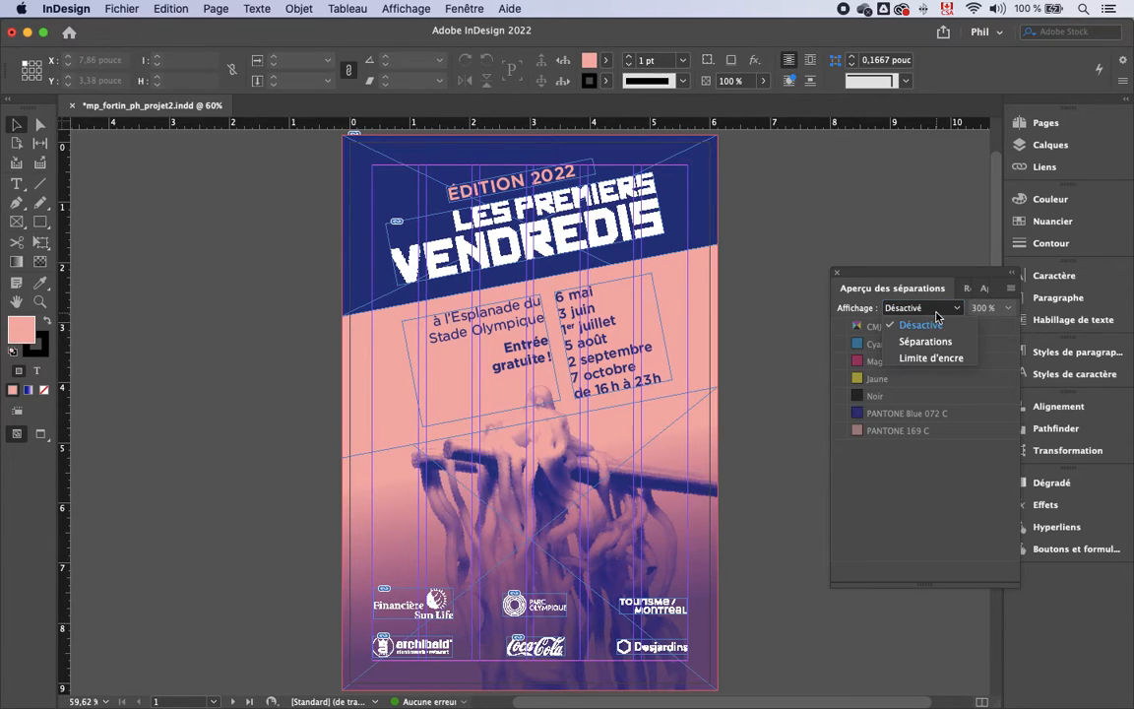
pyautogui.click(925, 342)
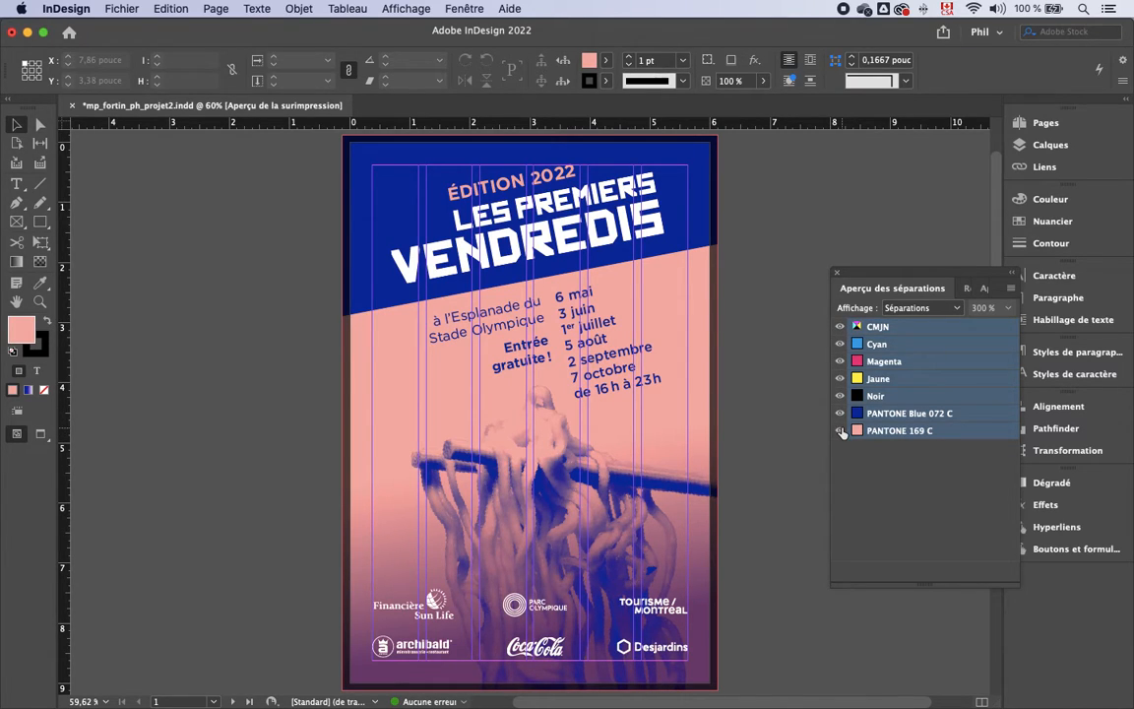
# Hide the PANTONE Blue 072 C and PANTONE 169 C inks and inspect both pages for elements using process colours
pyautogui.scroll(-10, 726, 459)
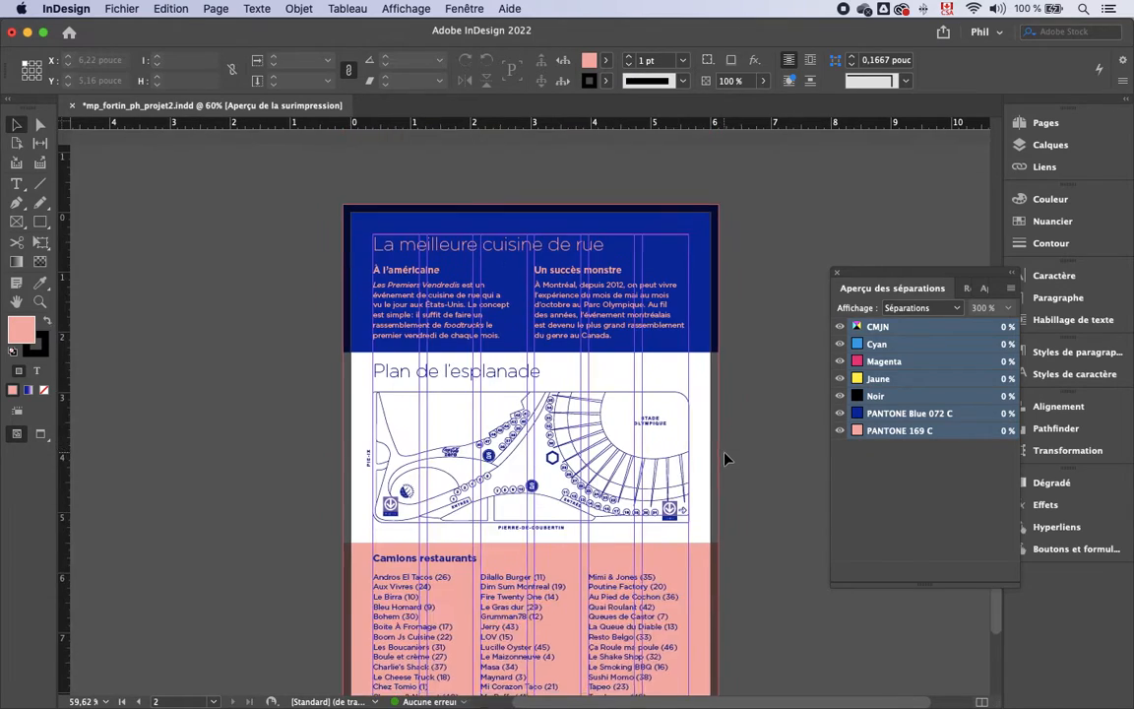
pyautogui.scroll(10, 741, 425)
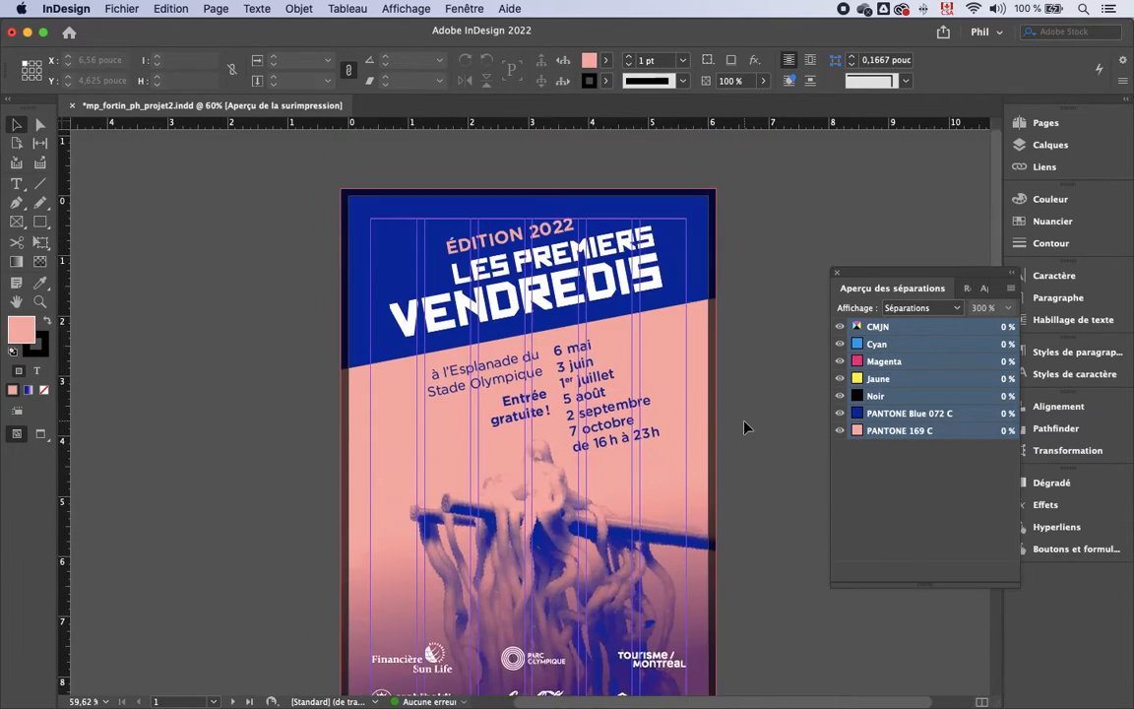
pyautogui.scroll(-2, 744, 426)
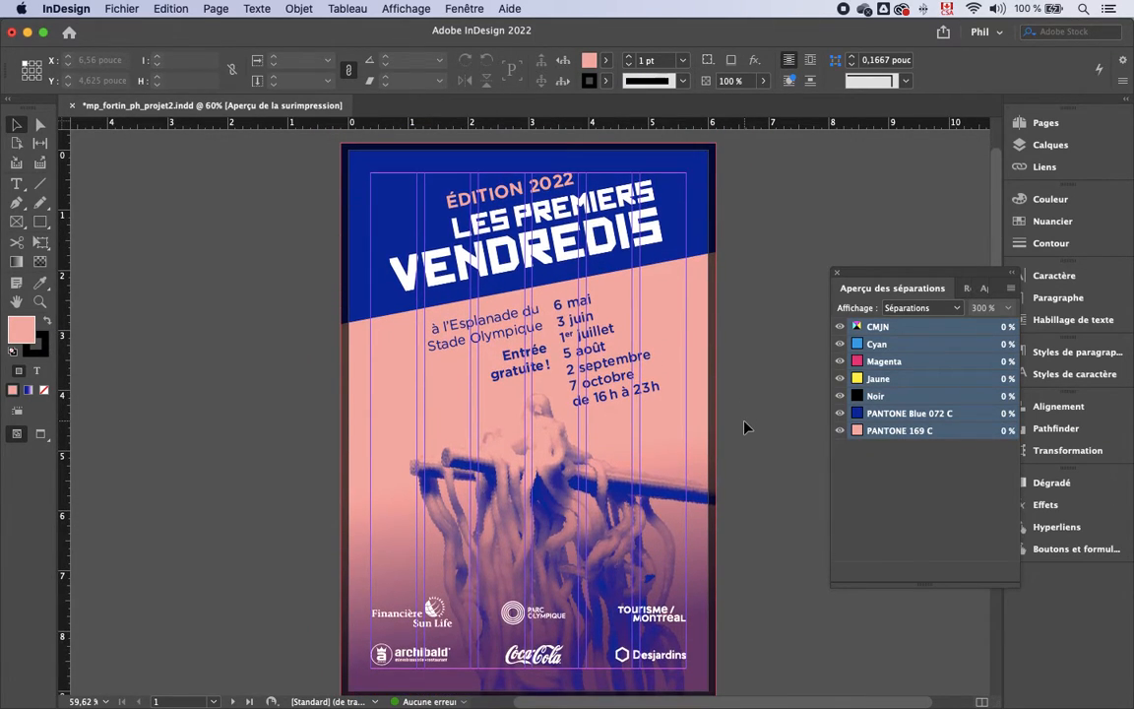
pyautogui.scroll(-1, 744, 426)
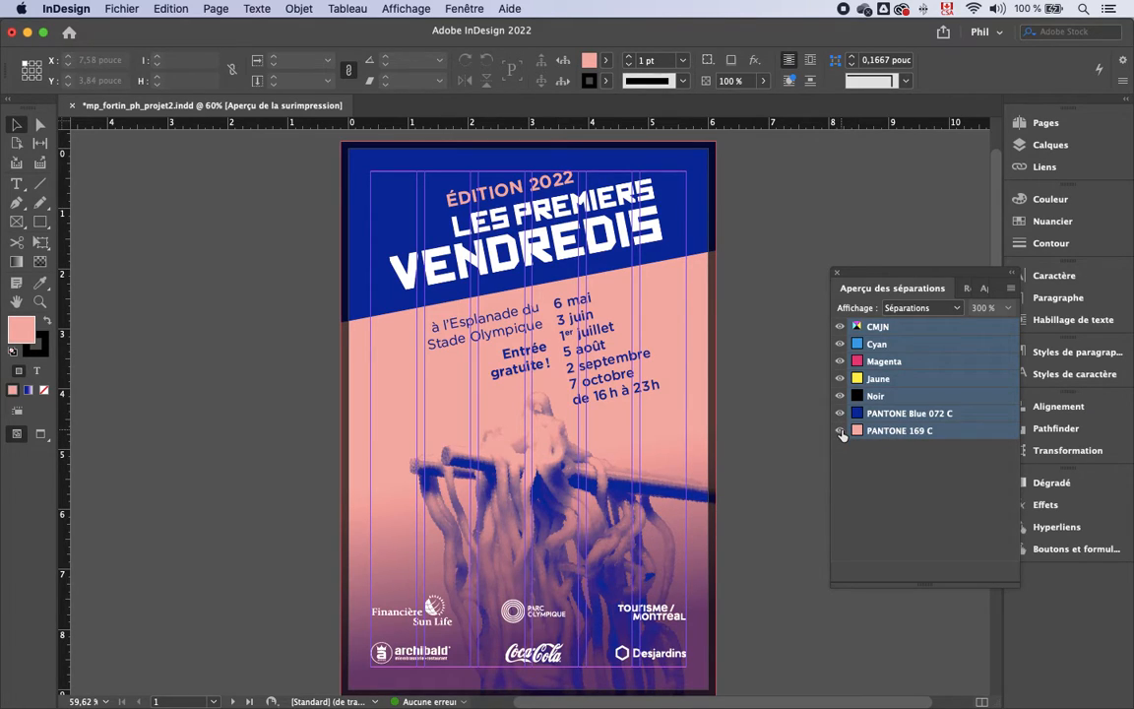
pyautogui.moveTo(841, 433); pyautogui.dragTo(842, 416)
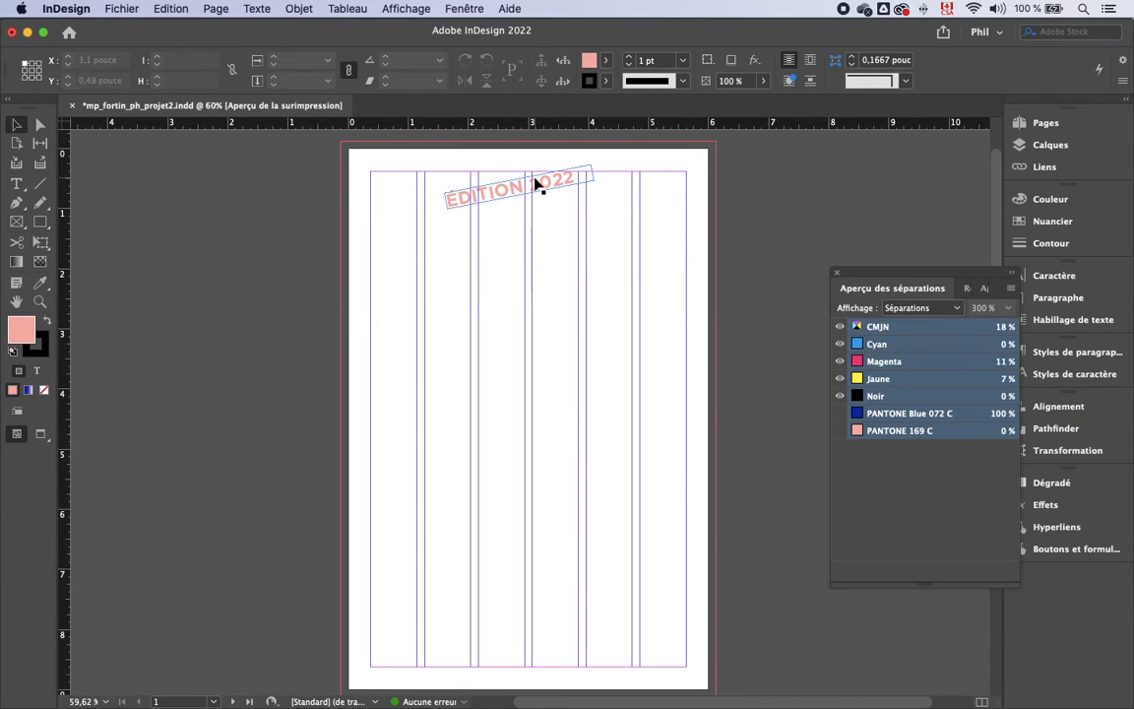
pyautogui.scroll(-10, 763, 445)
pyautogui.scroll(-5, 763, 445)
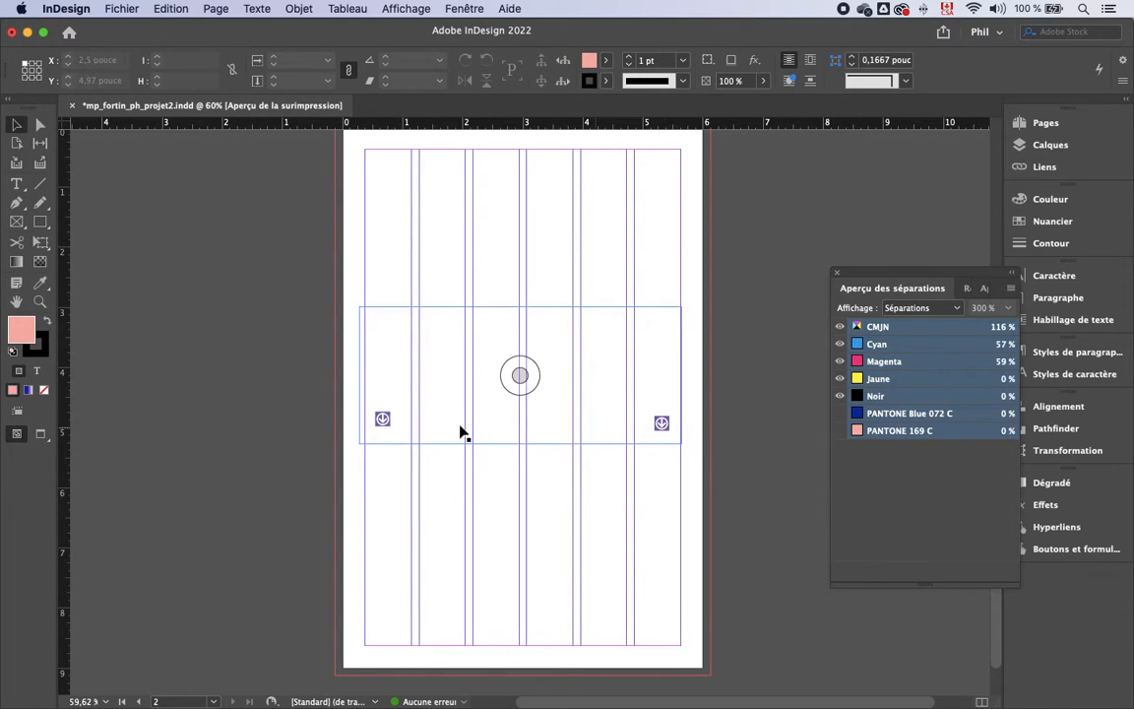
pyautogui.scroll(10, 711, 418)
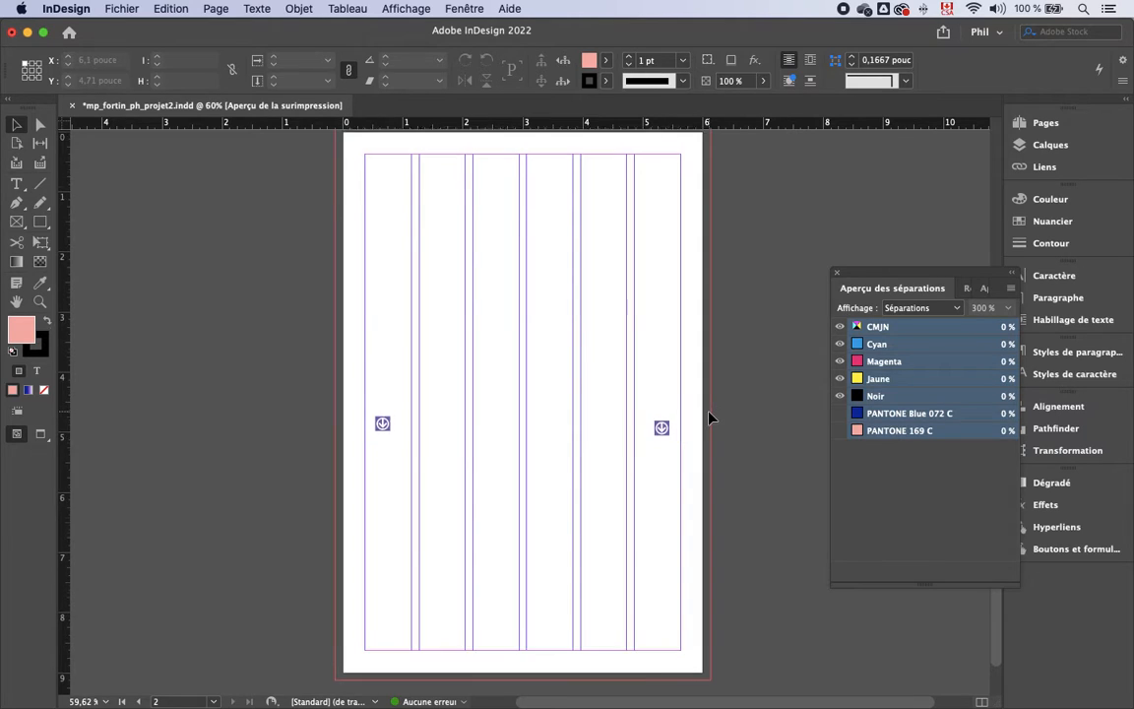
pyautogui.scroll(2, 710, 418)
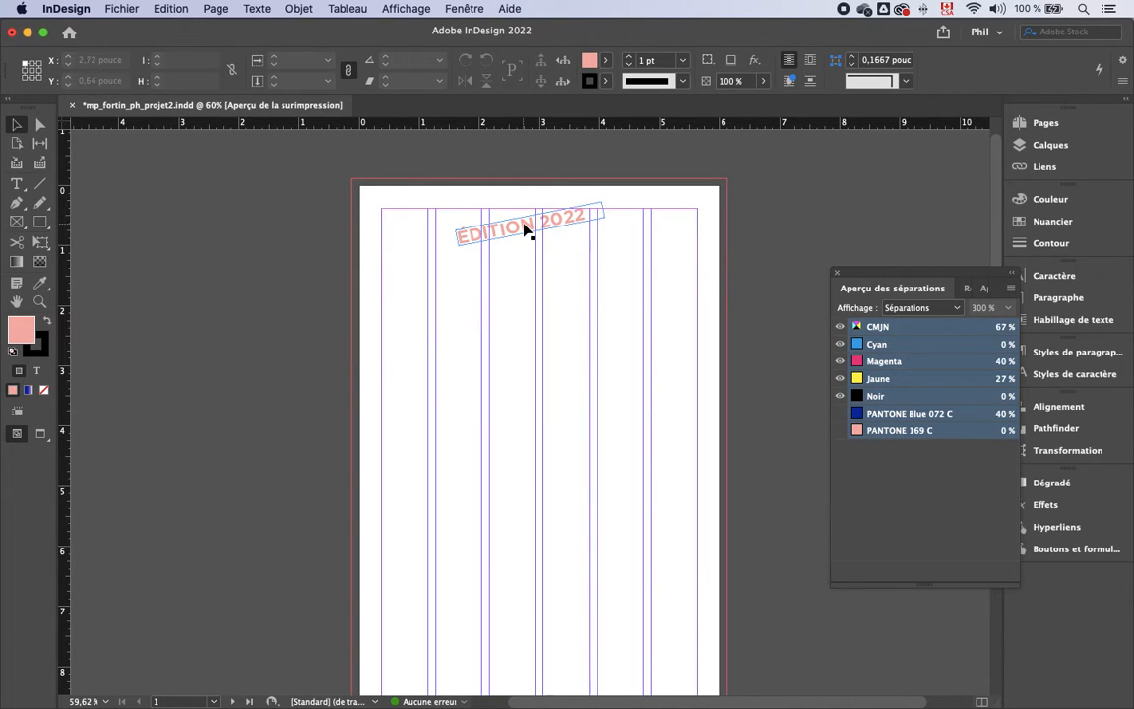
# Select the ÉDITION 2022 text frame on page 1 and check its colour among the document swatches
pyautogui.click(1043, 221)
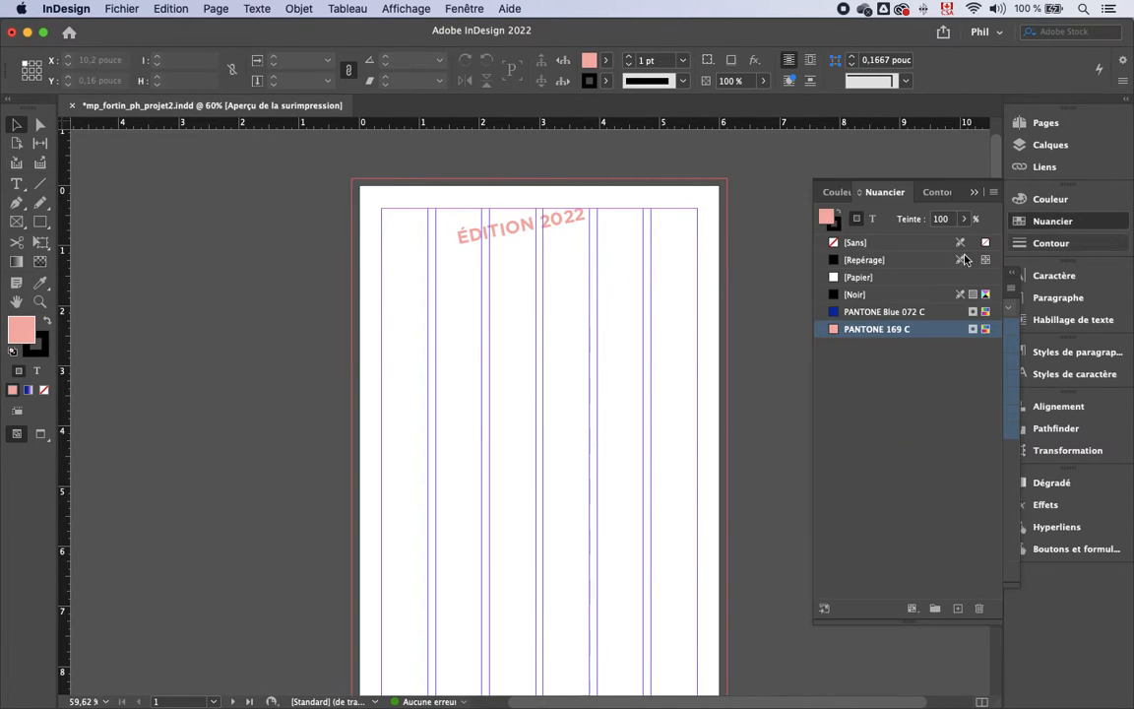
pyautogui.click(551, 234)
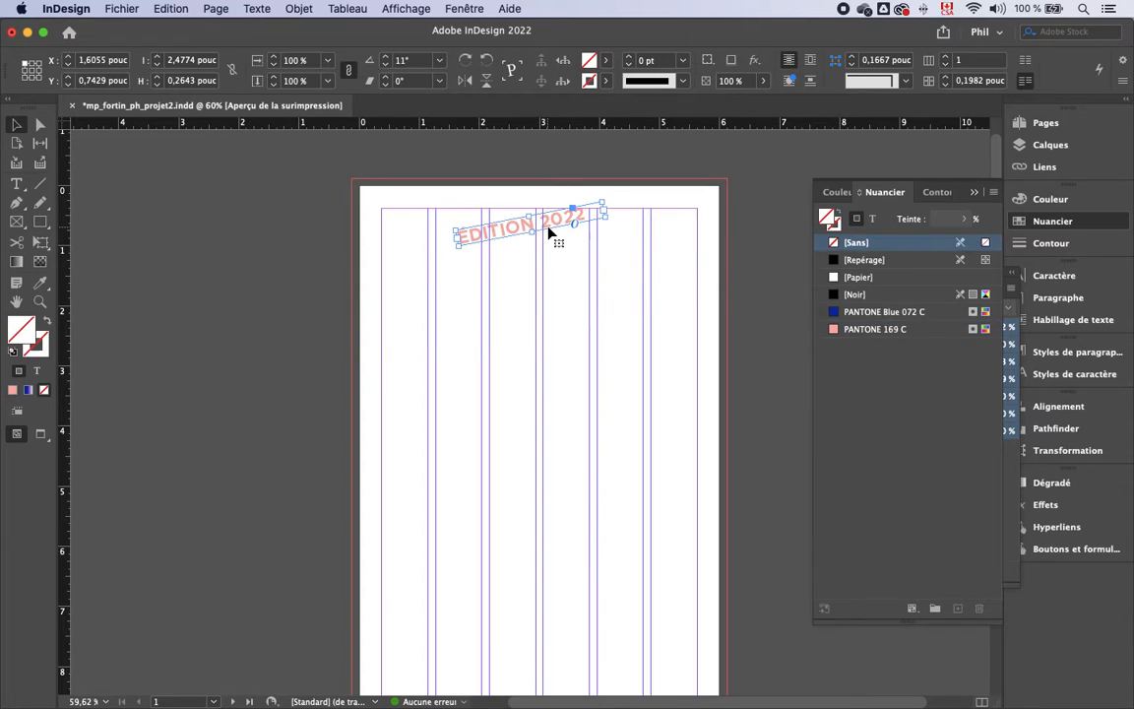
pyautogui.click(1055, 223)
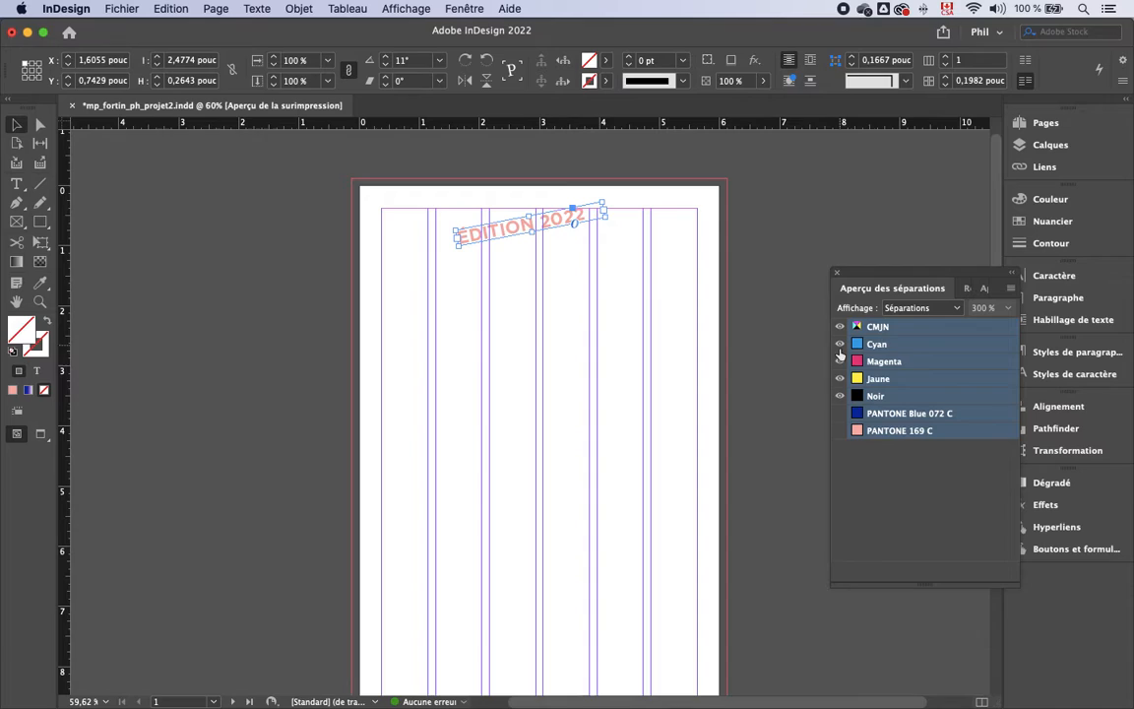
# Show both PANTONE inks again, and hide the CMJN inks to check the ÉDITION 2022 text and the second page without them
pyautogui.click(841, 413)
pyautogui.click(839, 430)
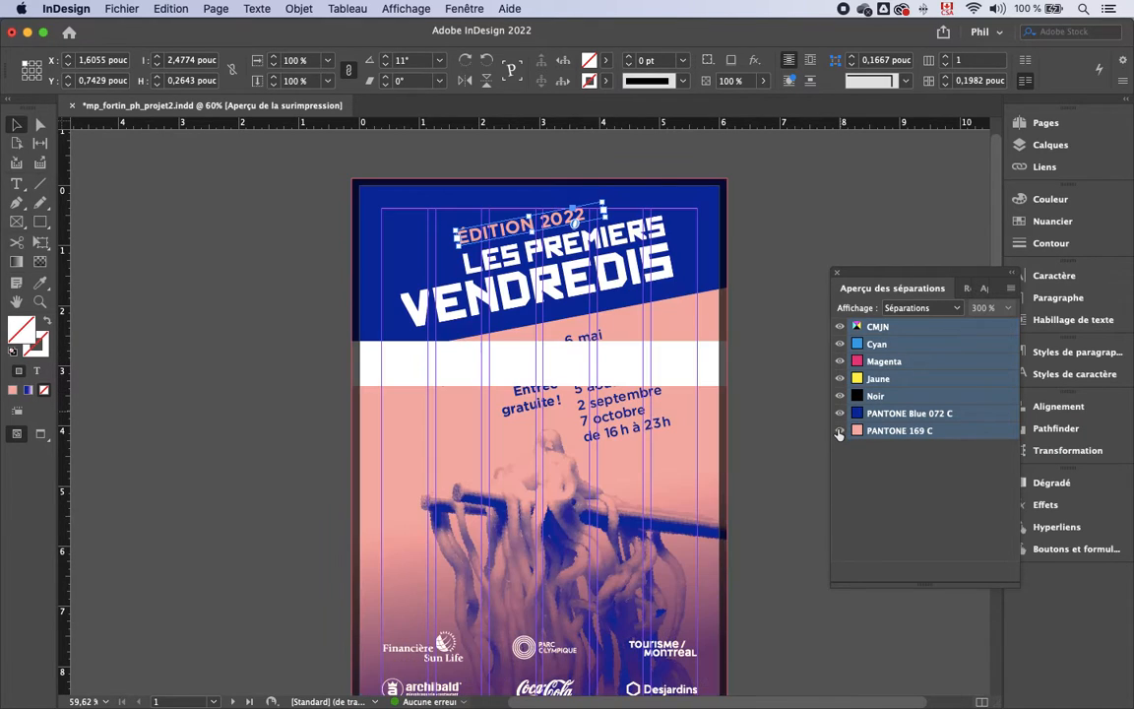
pyautogui.click(772, 392)
pyautogui.press('super+minus')
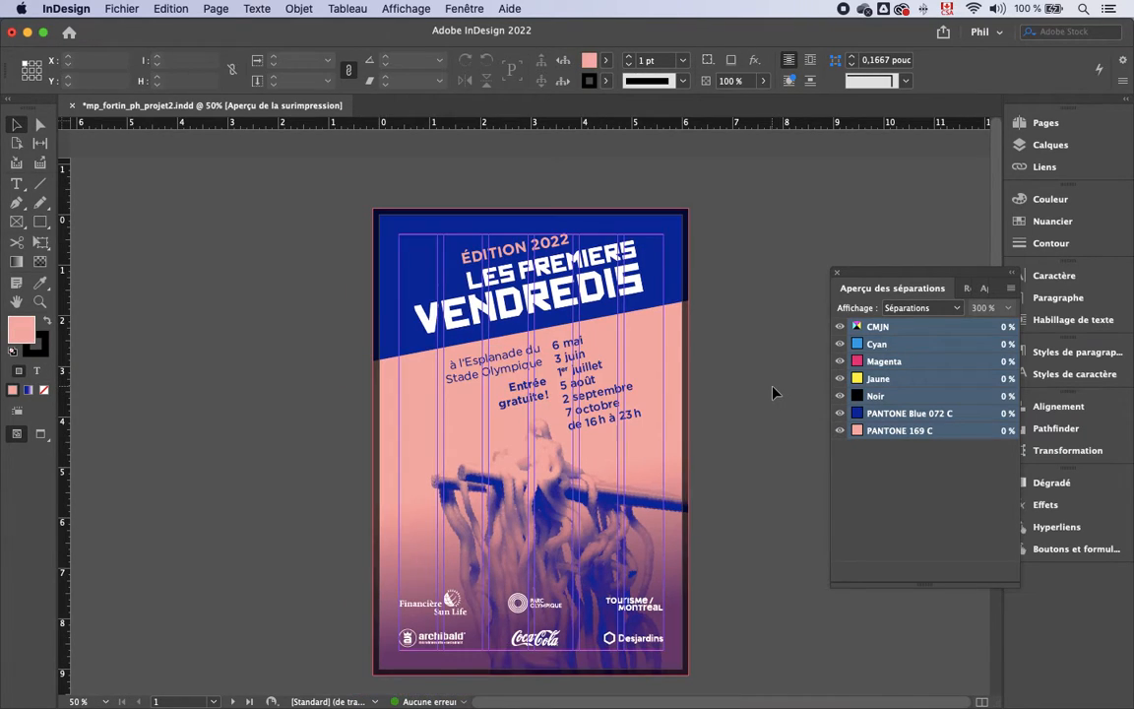
pyautogui.press('super+equal')
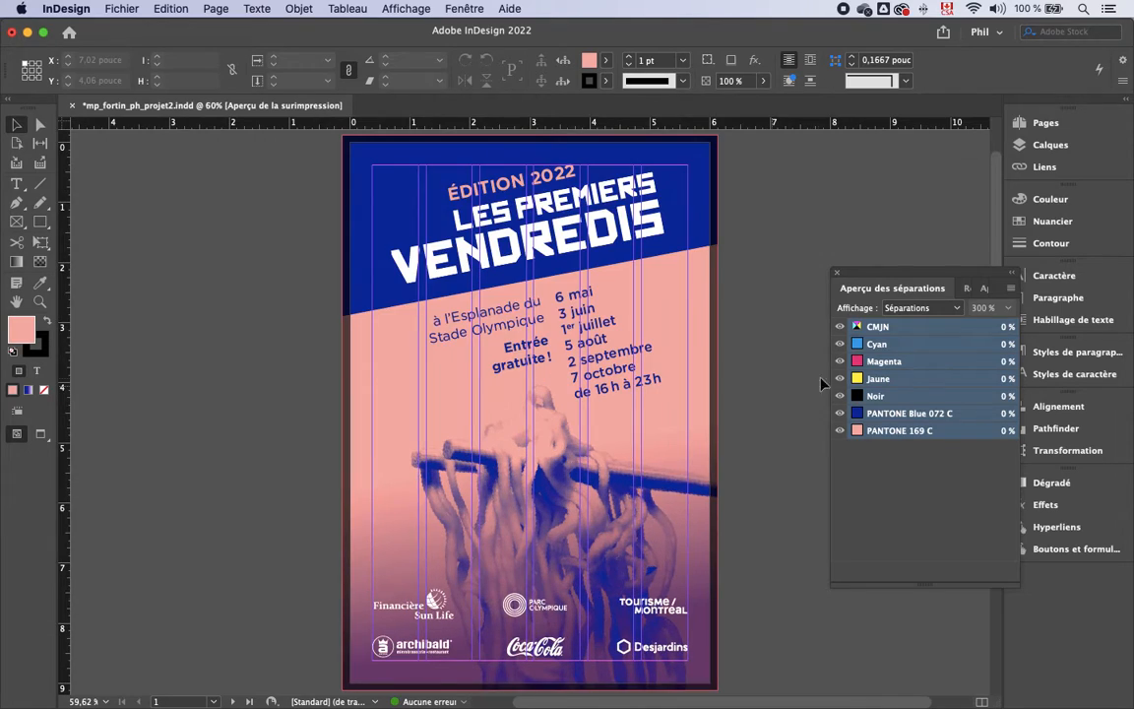
pyautogui.click(839, 328)
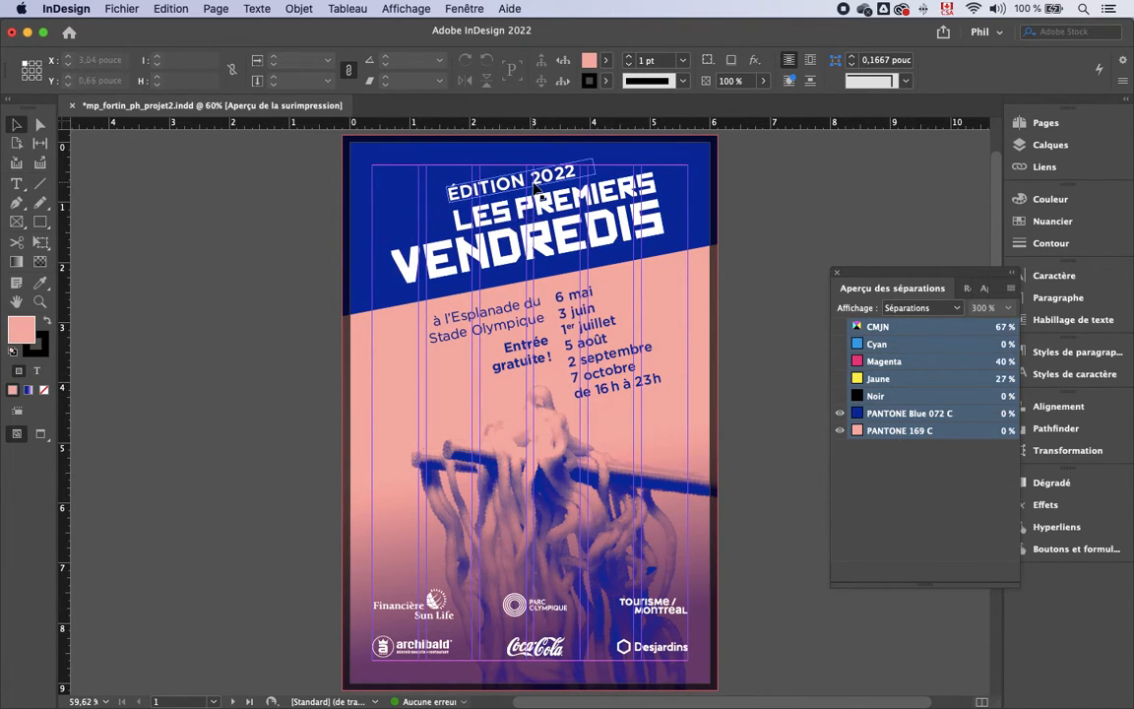
pyautogui.scroll(-15, 709, 452)
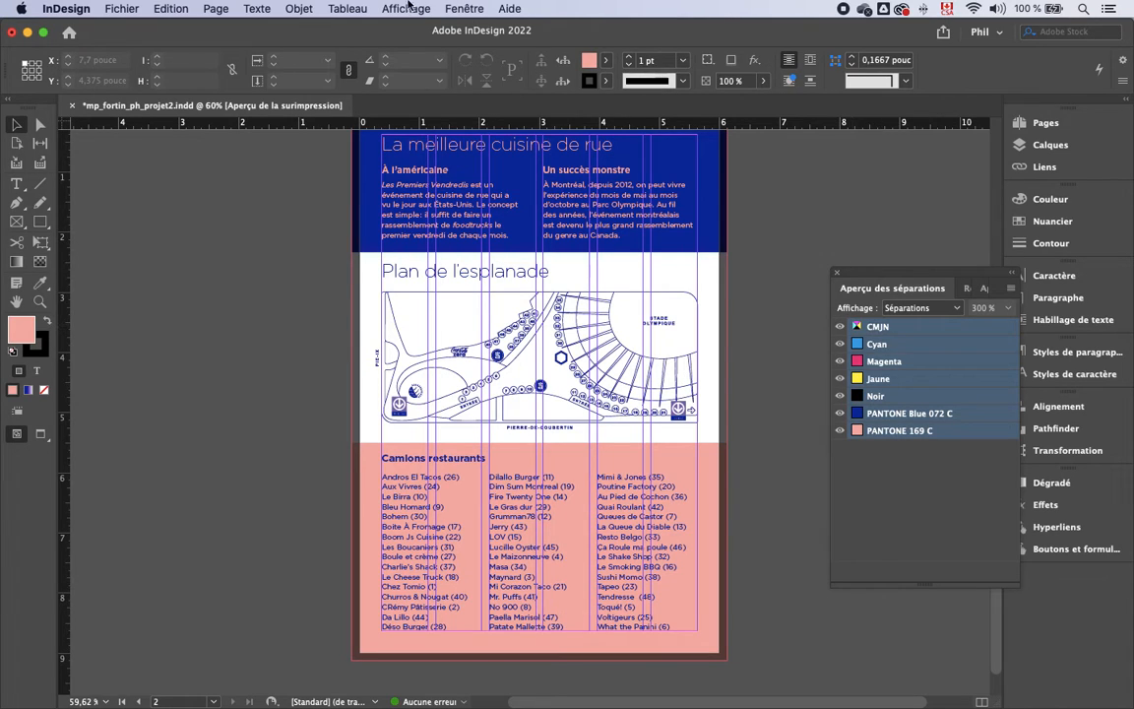
# Close the separations preview (Aperçu des séparations) and return to the poster's first page
pyautogui.click(406, 8)
pyautogui.moveTo(464, 8)
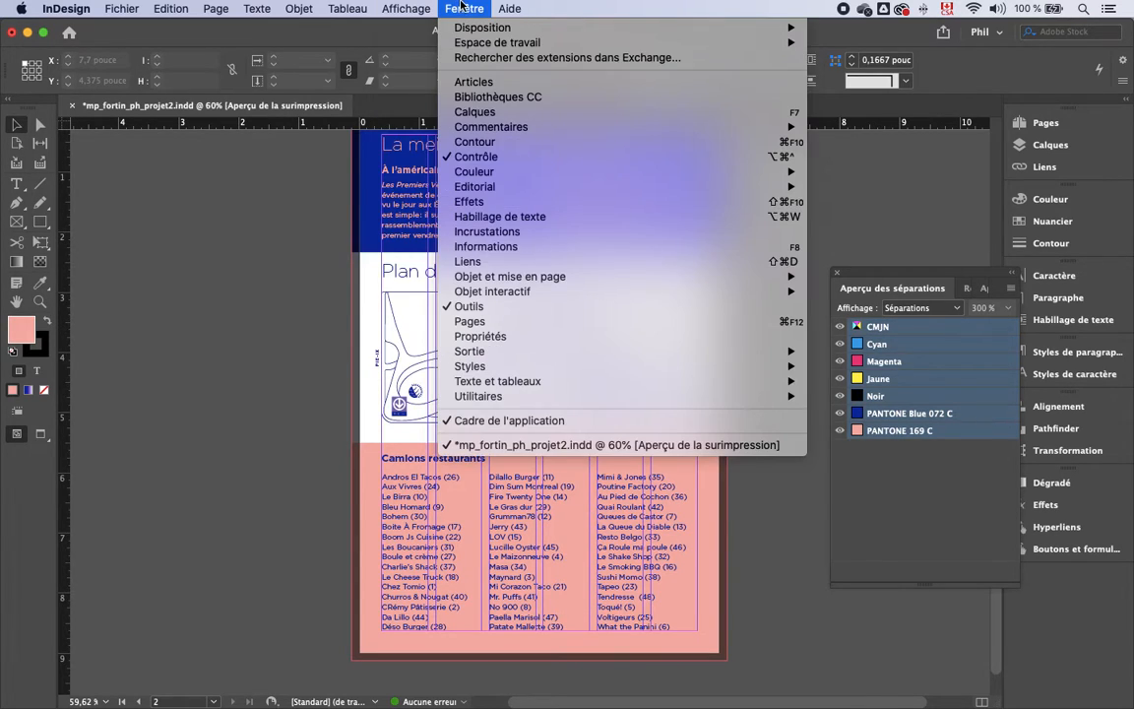
pyautogui.moveTo(501, 372)
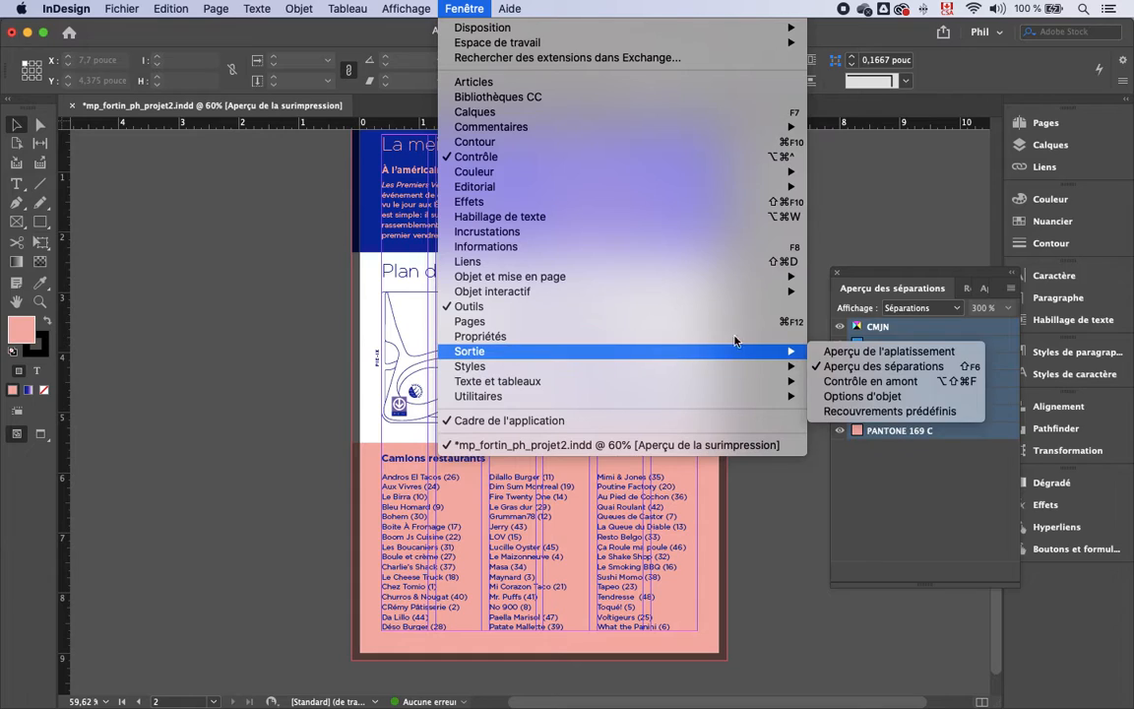
pyautogui.click(832, 366)
pyautogui.scroll(10, 716, 283)
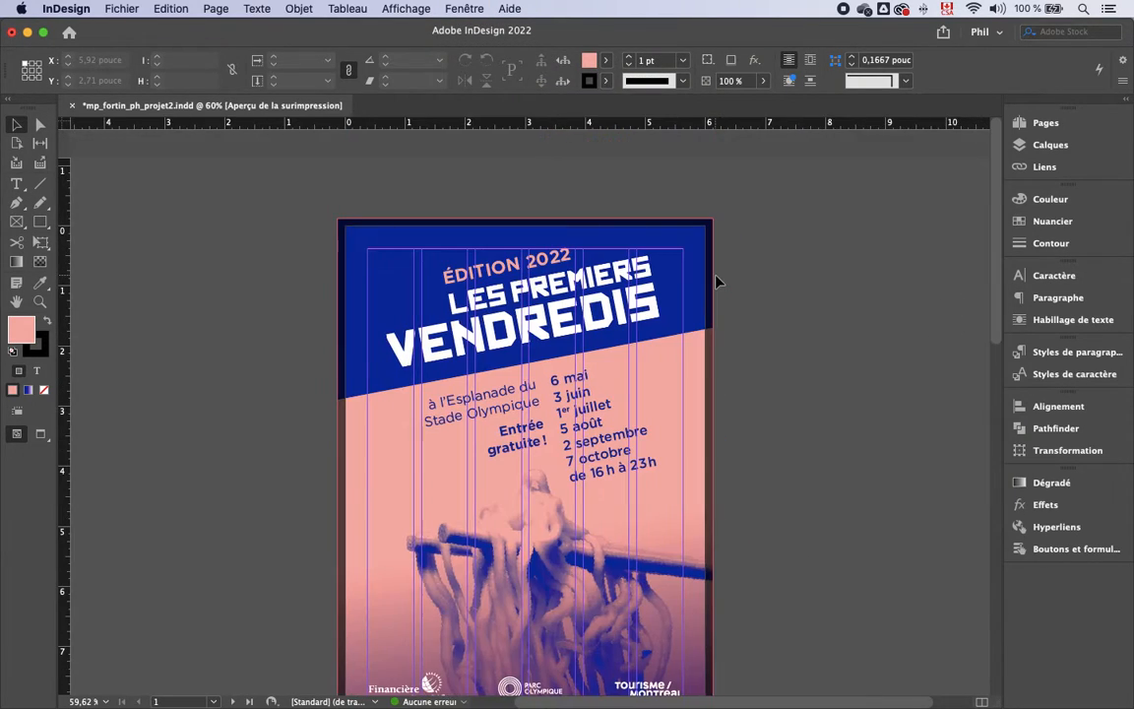
# Turn off the overprint preview (Aperçu de la surimpression) for the document
pyautogui.click(410, 8)
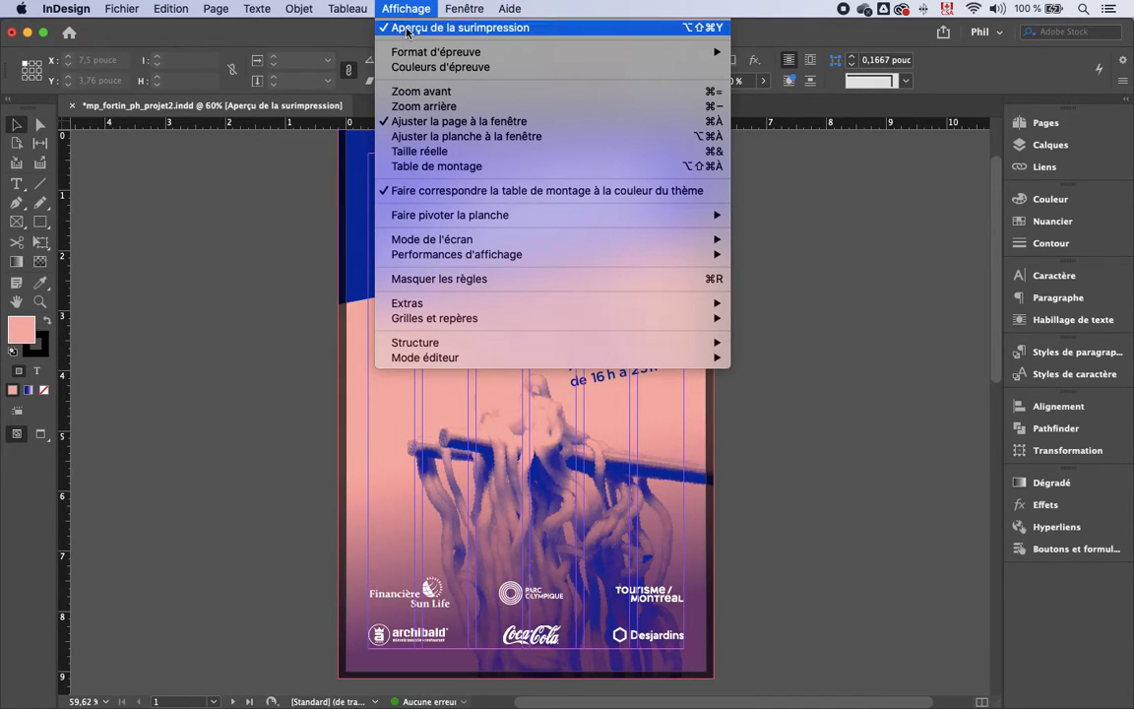
pyautogui.click(444, 32)
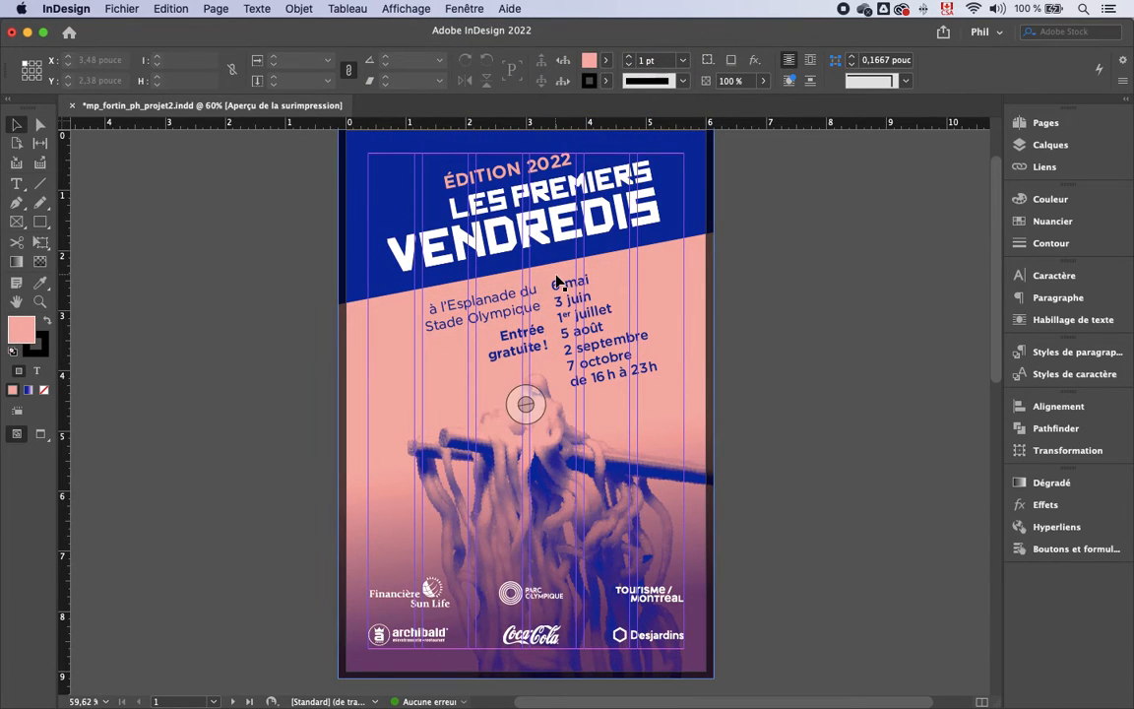
pyautogui.scroll(3, 557, 281)
pyautogui.scroll(-1, 557, 282)
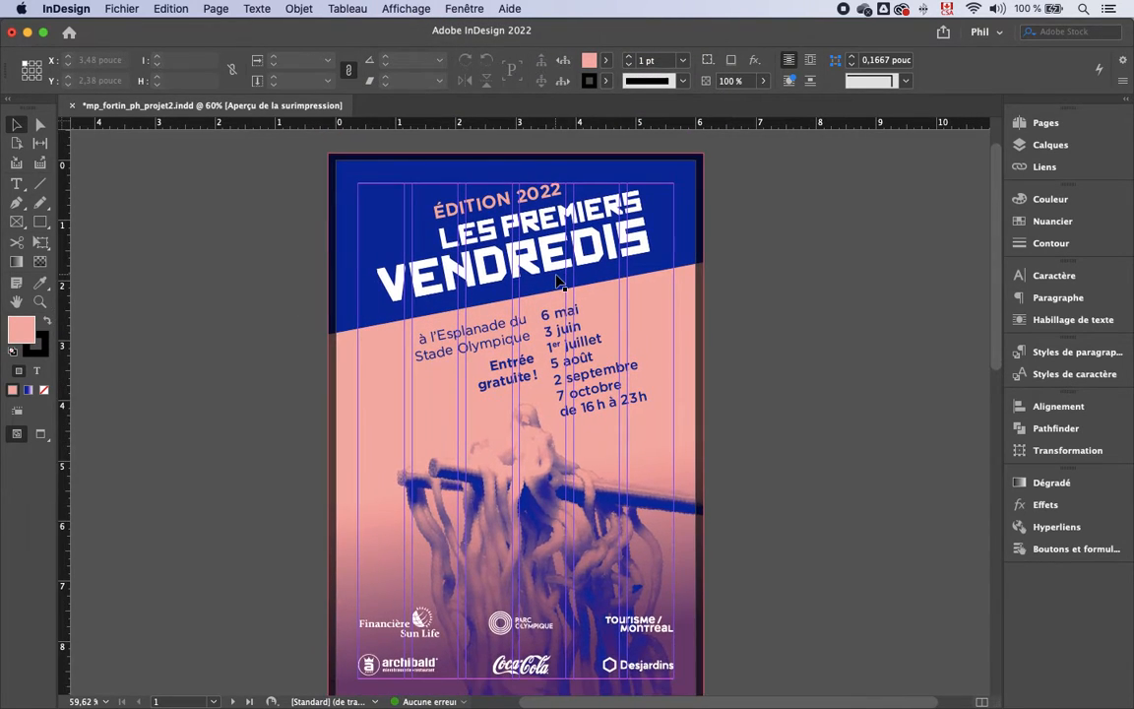
pyautogui.click(394, 9)
pyautogui.click(416, 30)
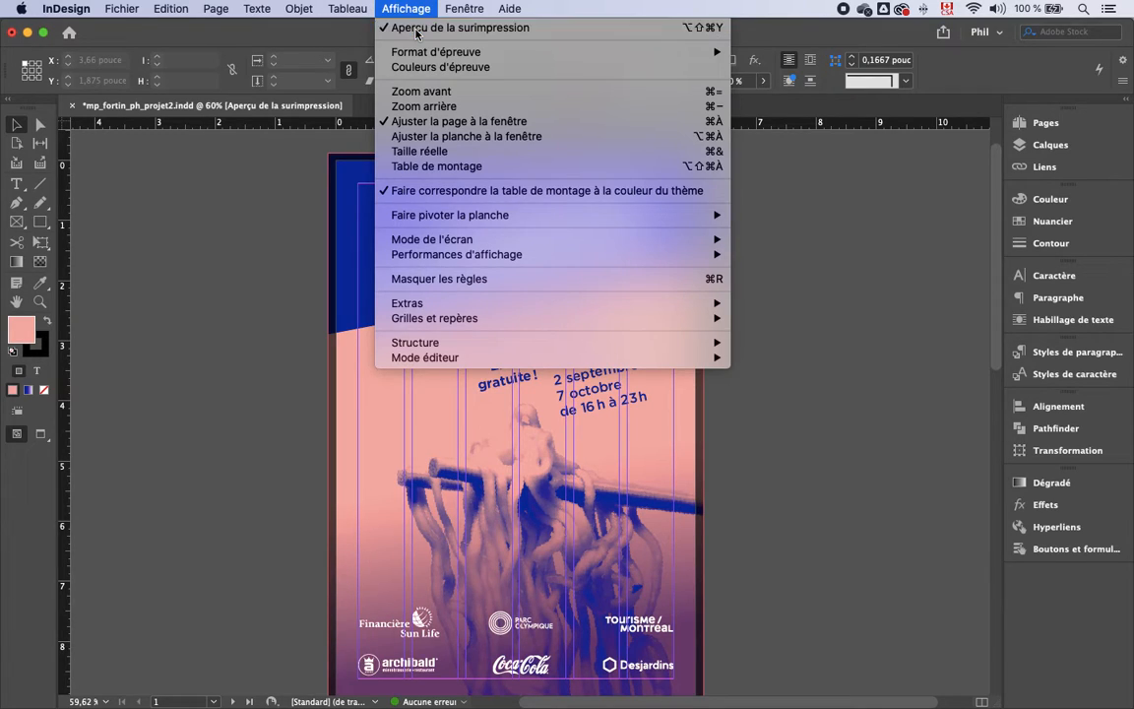
pyautogui.scroll(-1, 764, 367)
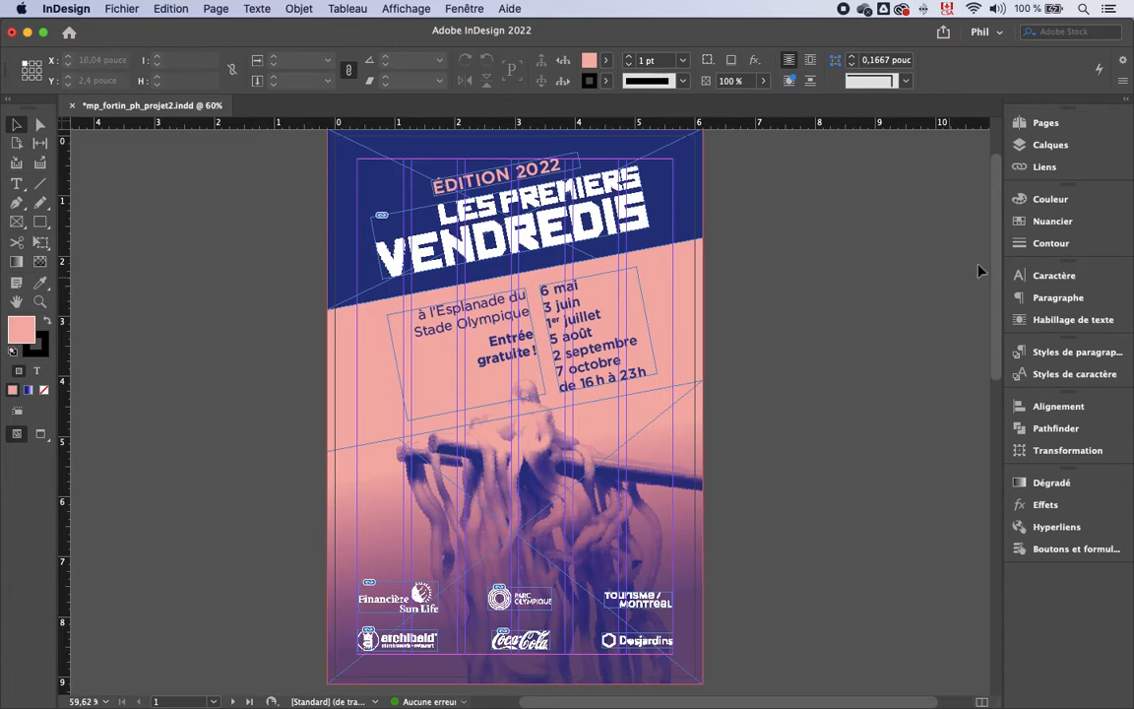
# Select all unused swatches in the document, and add the colours without a name to the swatch list
pyautogui.click(1026, 223)
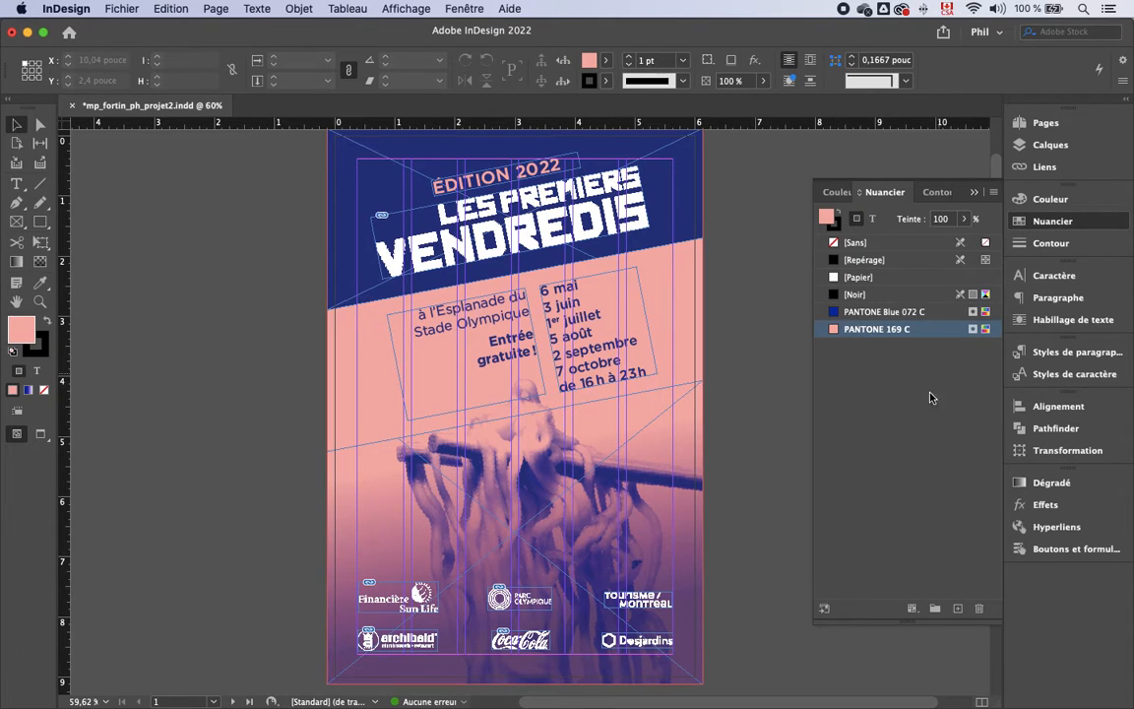
pyautogui.click(993, 192)
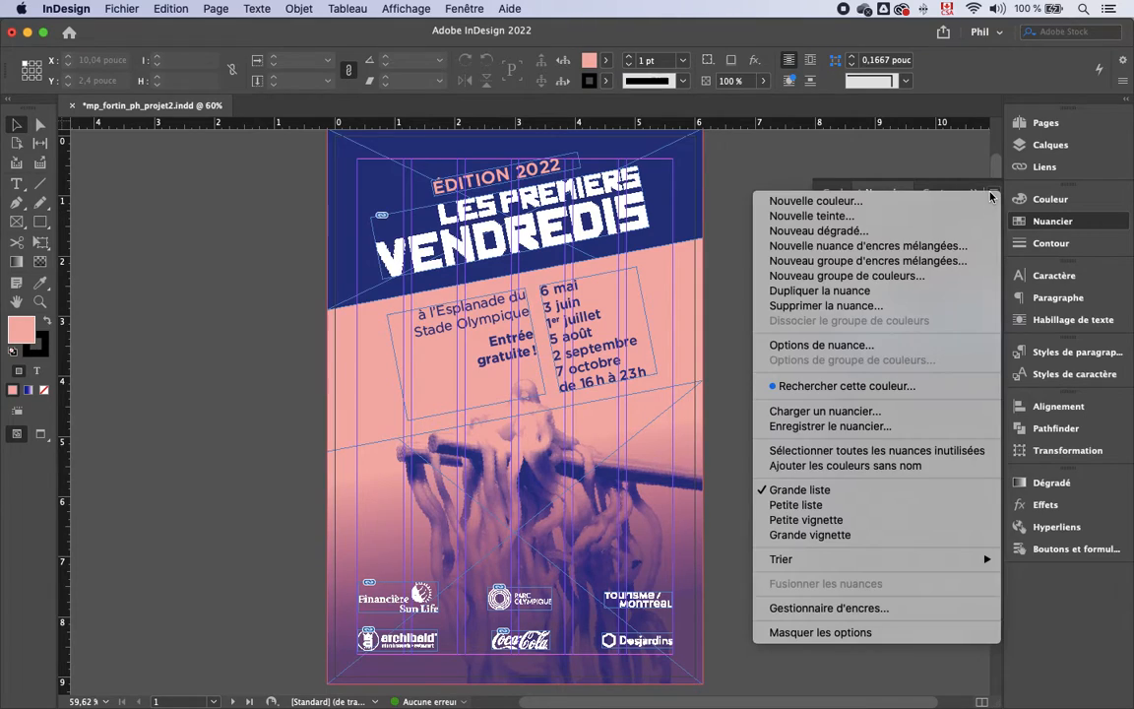
pyautogui.click(944, 450)
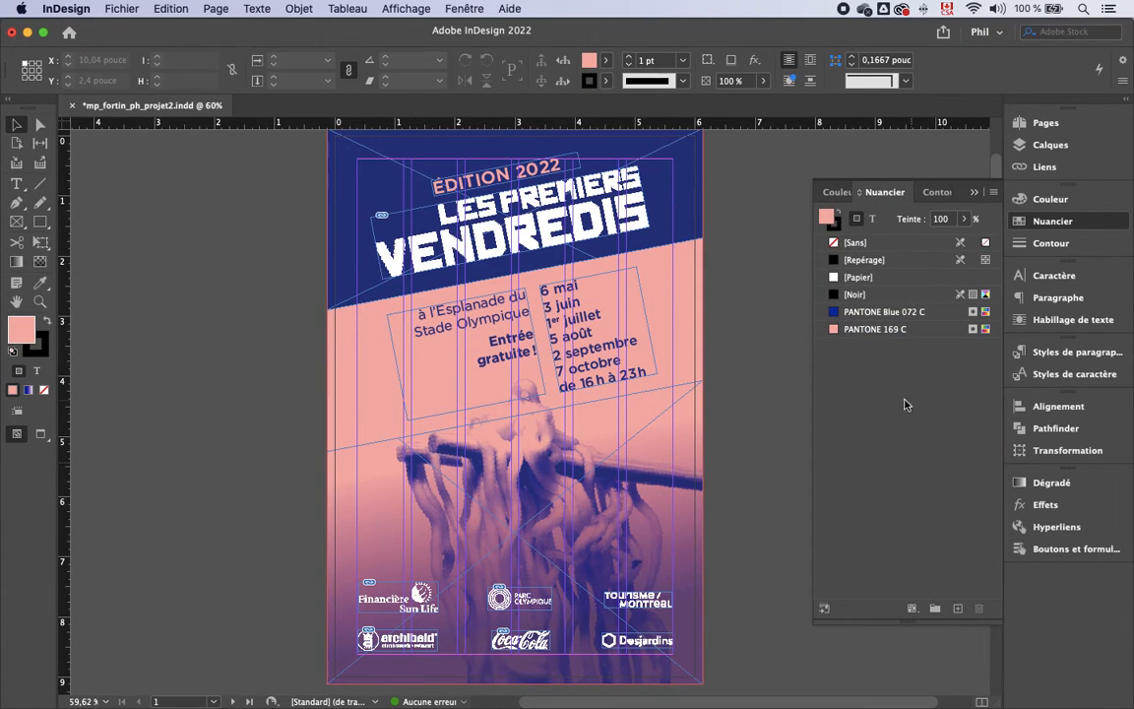
pyautogui.click(992, 194)
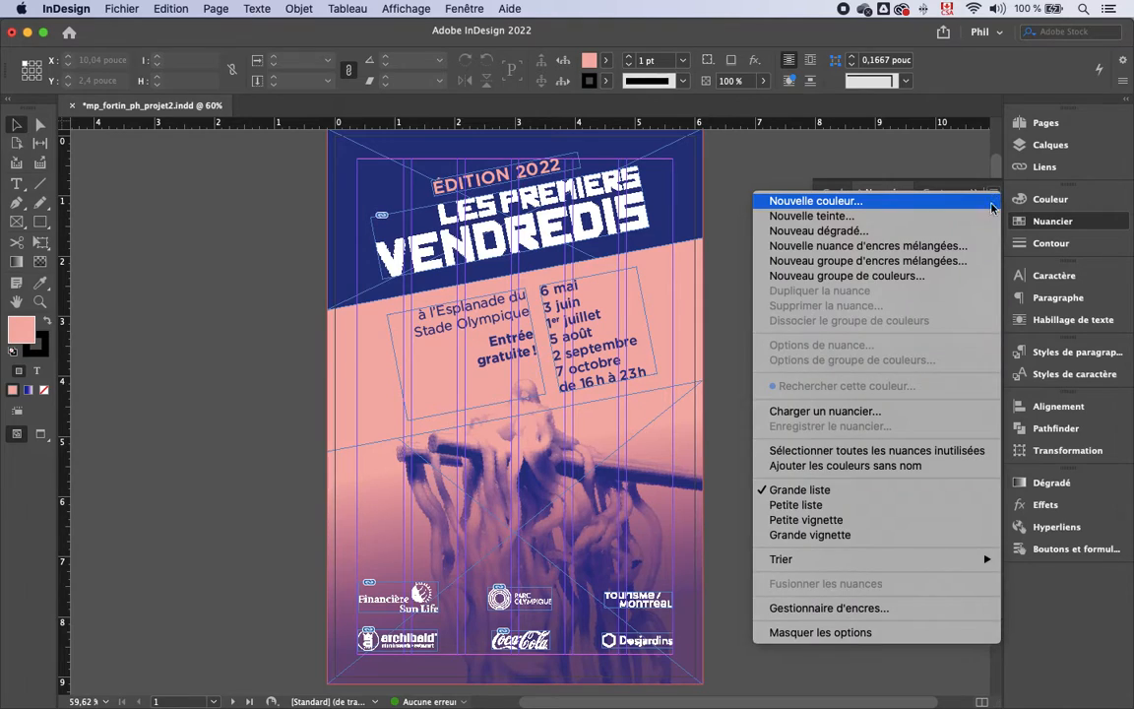
pyautogui.click(939, 474)
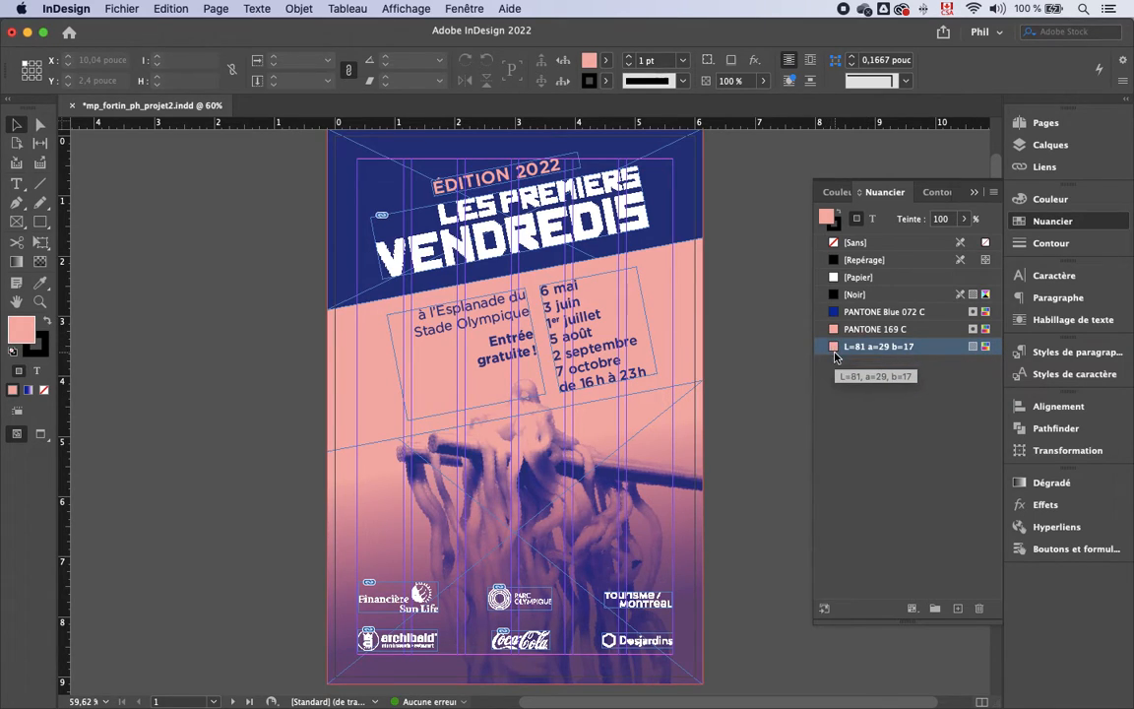
# Recolour the ÉDITION 2022 text on page 1 with the PANTONE 169 C swatch
pyautogui.click(506, 167)
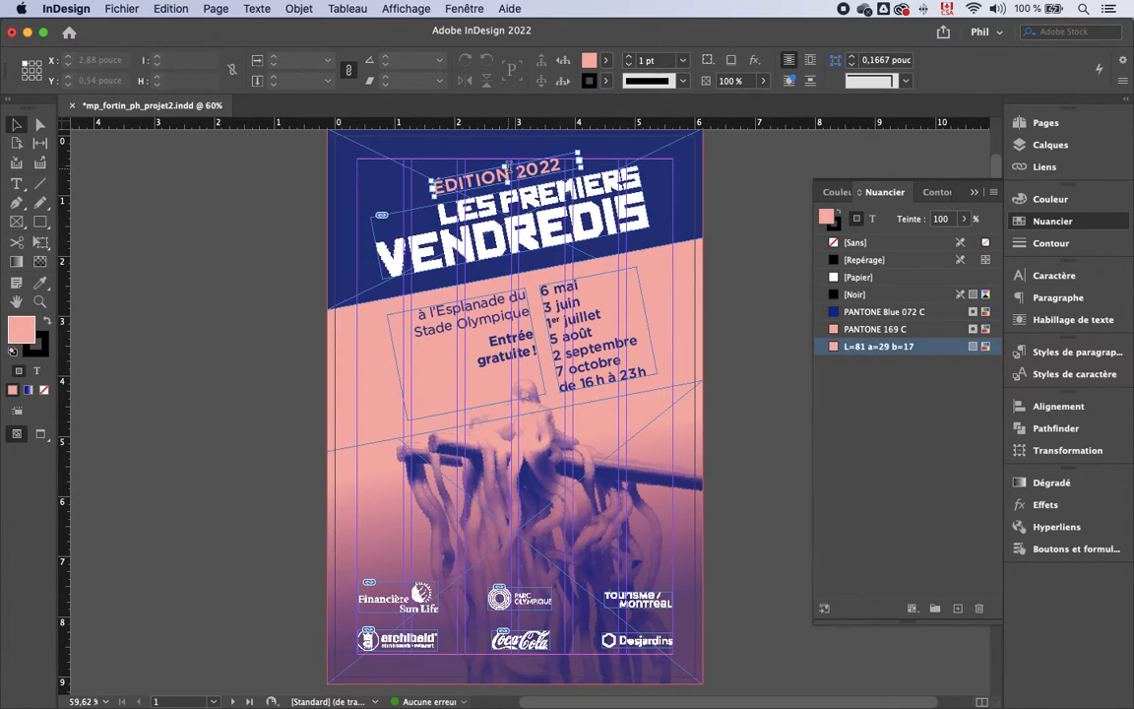
pyautogui.tripleClick(497, 169)
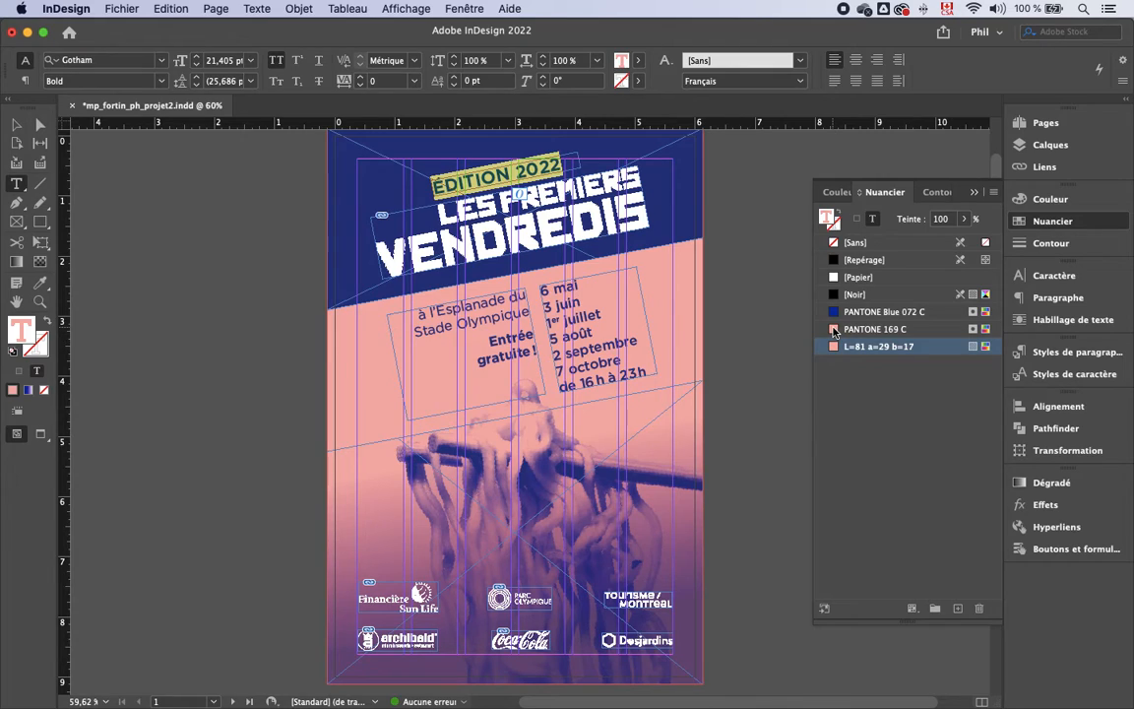
pyautogui.click(834, 331)
pyautogui.click(16, 124)
# Select all unused swatches and delete the L=81 a=29 b=17 swatch
pyautogui.click(994, 192)
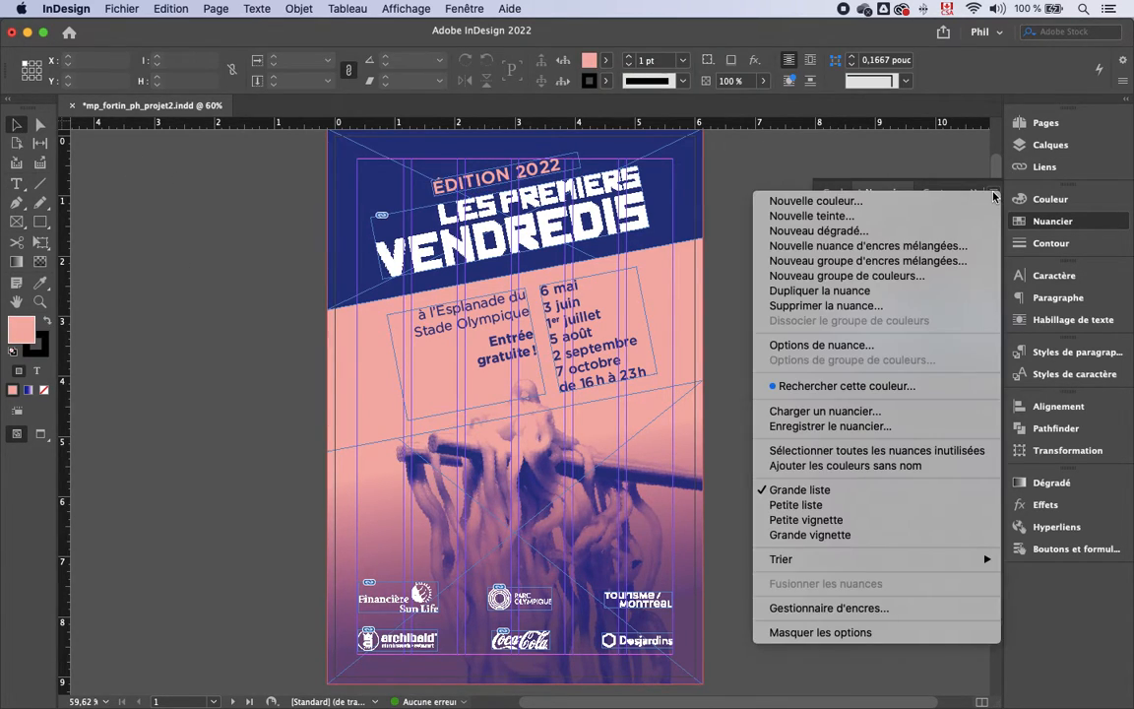
pyautogui.click(985, 452)
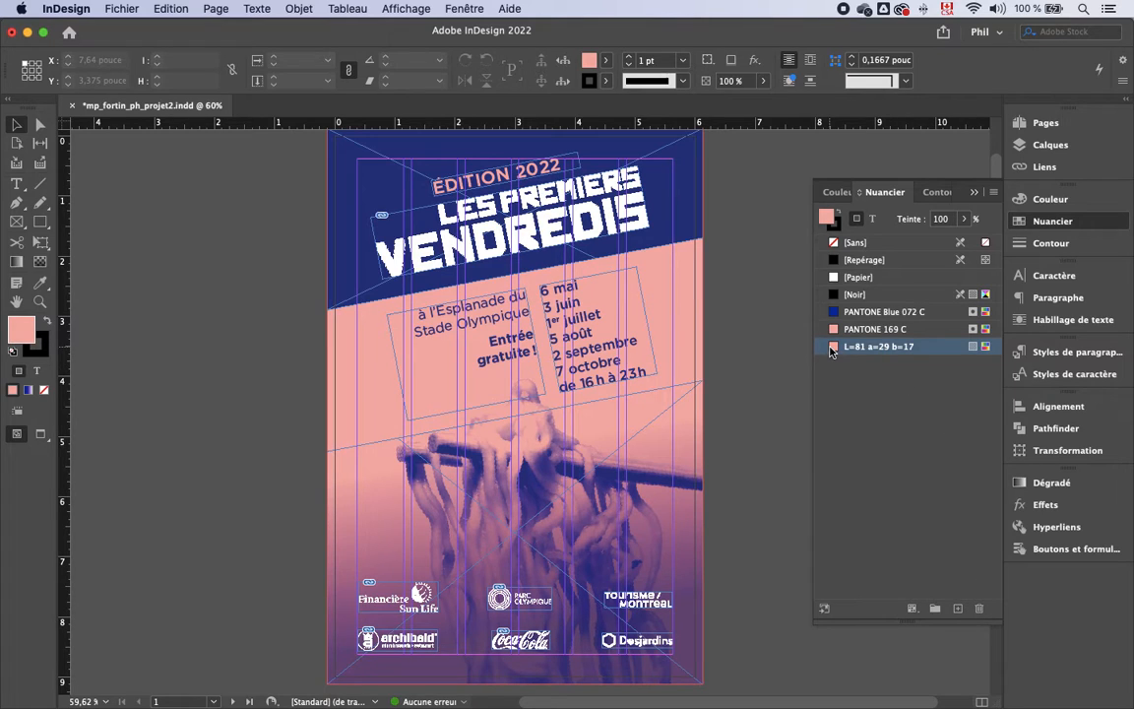
pyautogui.click(979, 608)
# Select the esplanade map on page 2 and open its linked original for editing in Illustrator
pyautogui.scroll(-10, 740, 384)
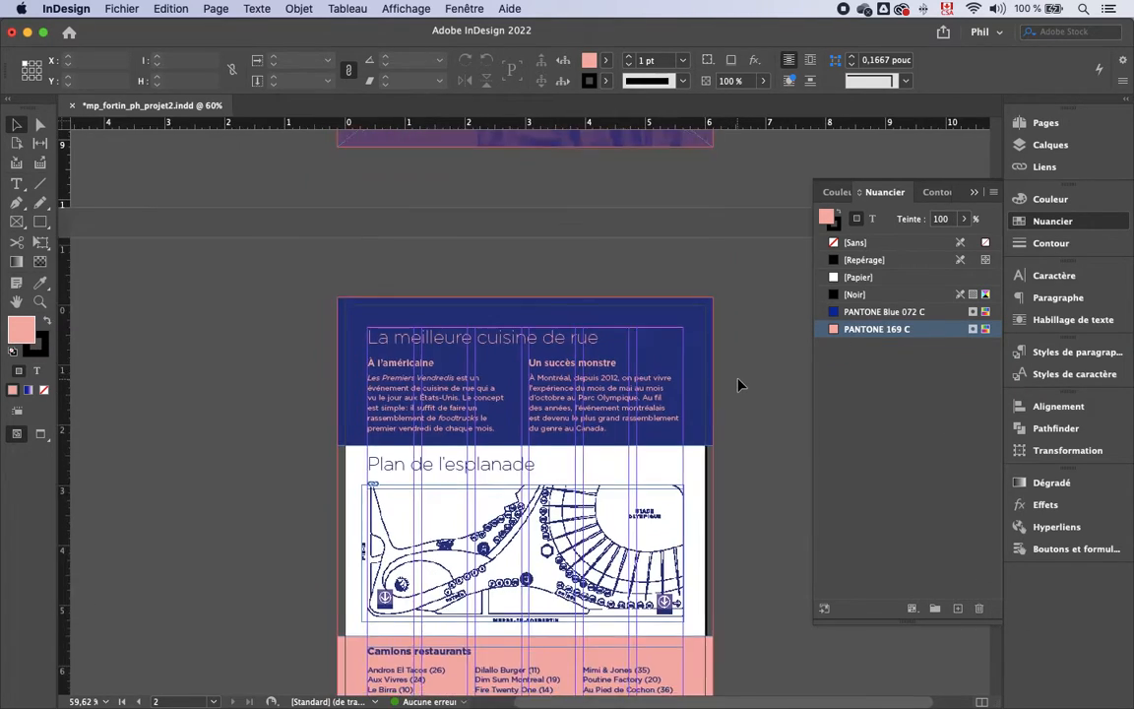
pyautogui.click(589, 401)
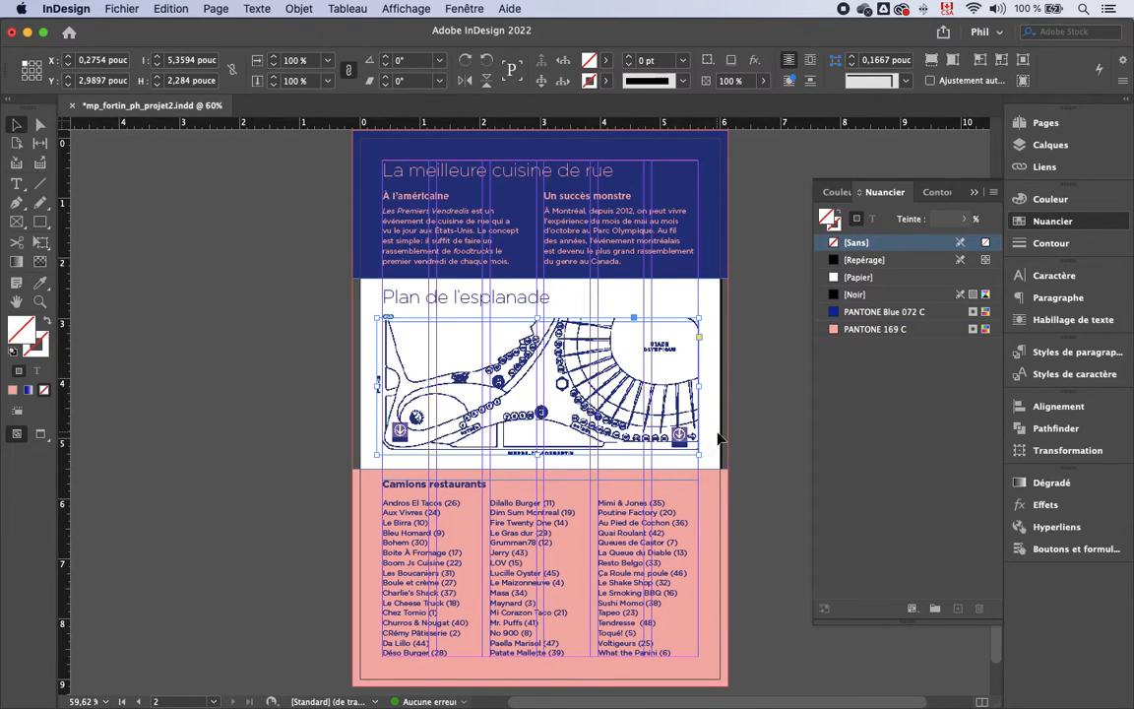
pyautogui.click(1045, 168)
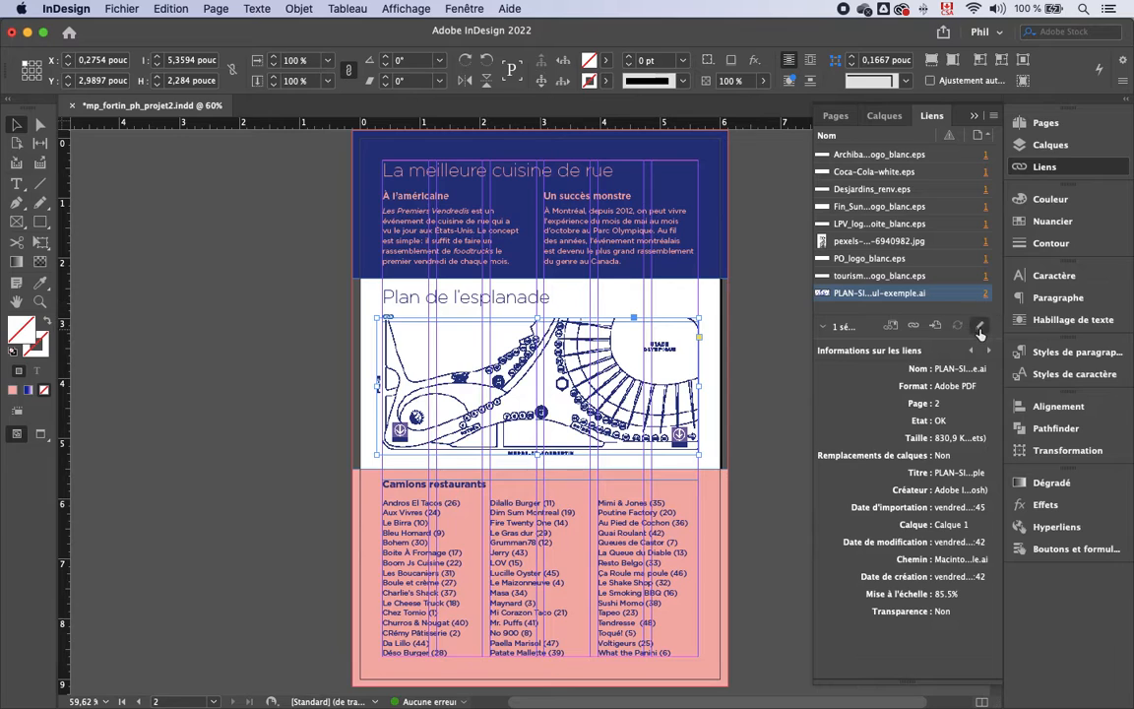
pyautogui.click(979, 335)
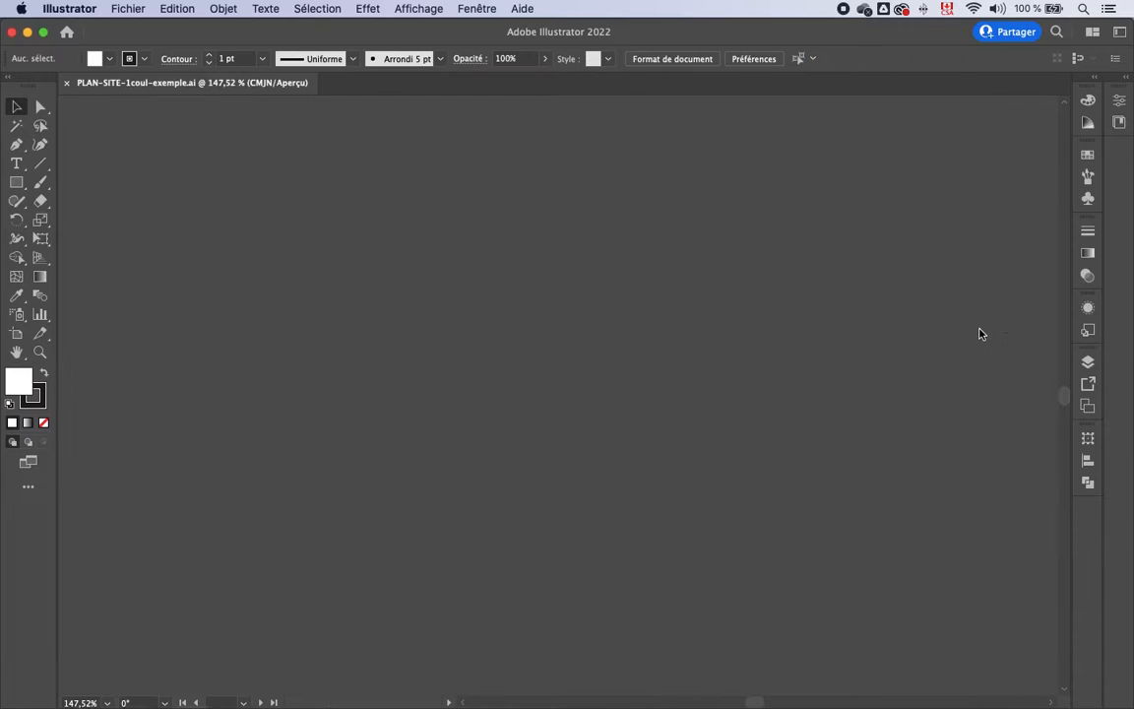
# Select the main group of the site plan, check its fill colour among the swatches, and deselect it
pyautogui.scroll(-5, 823, 527)
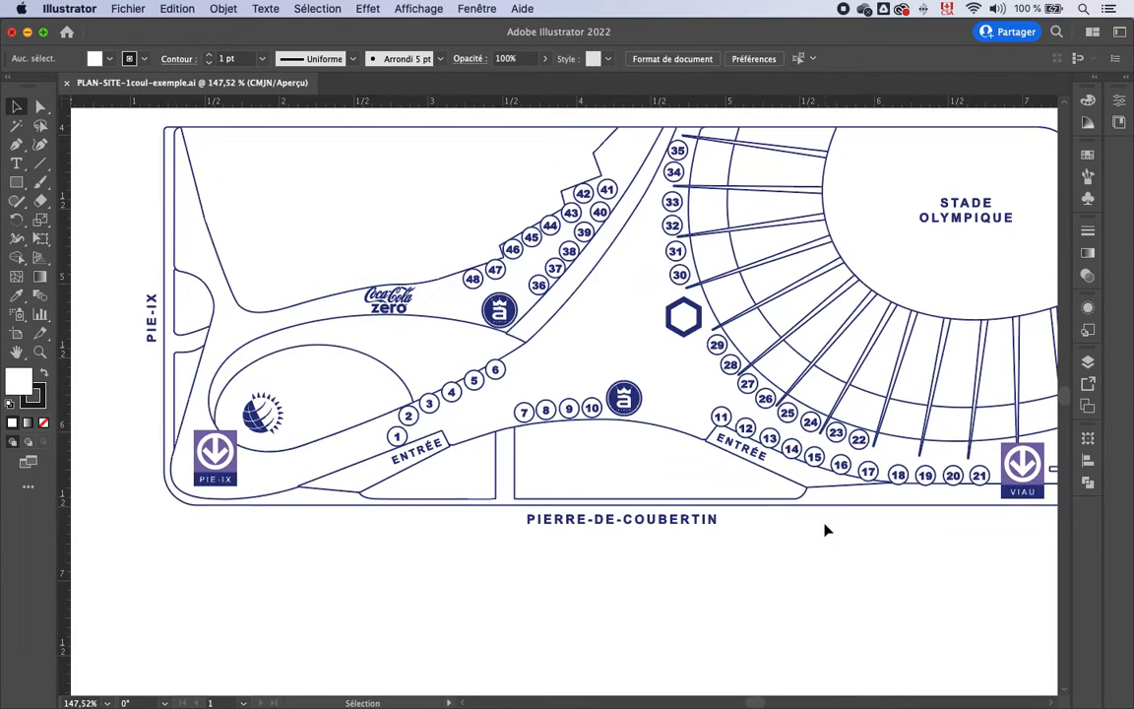
pyautogui.hscroll(4, 866, 511)
pyautogui.scroll(2, 866, 511)
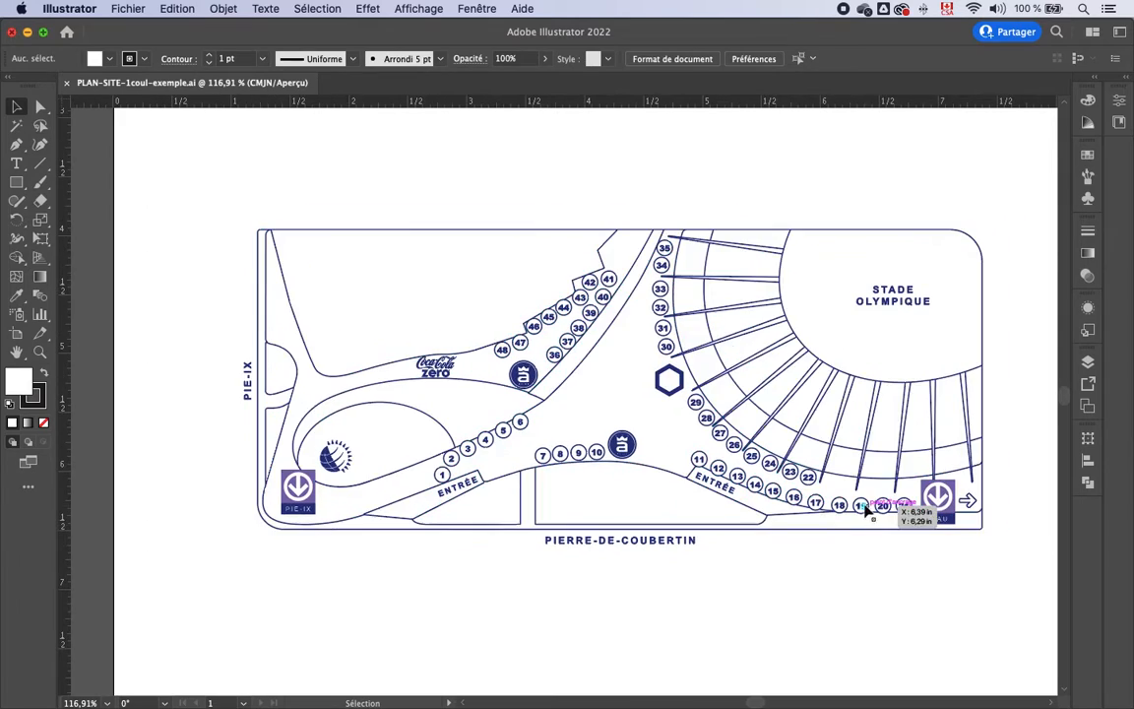
pyautogui.click(779, 462)
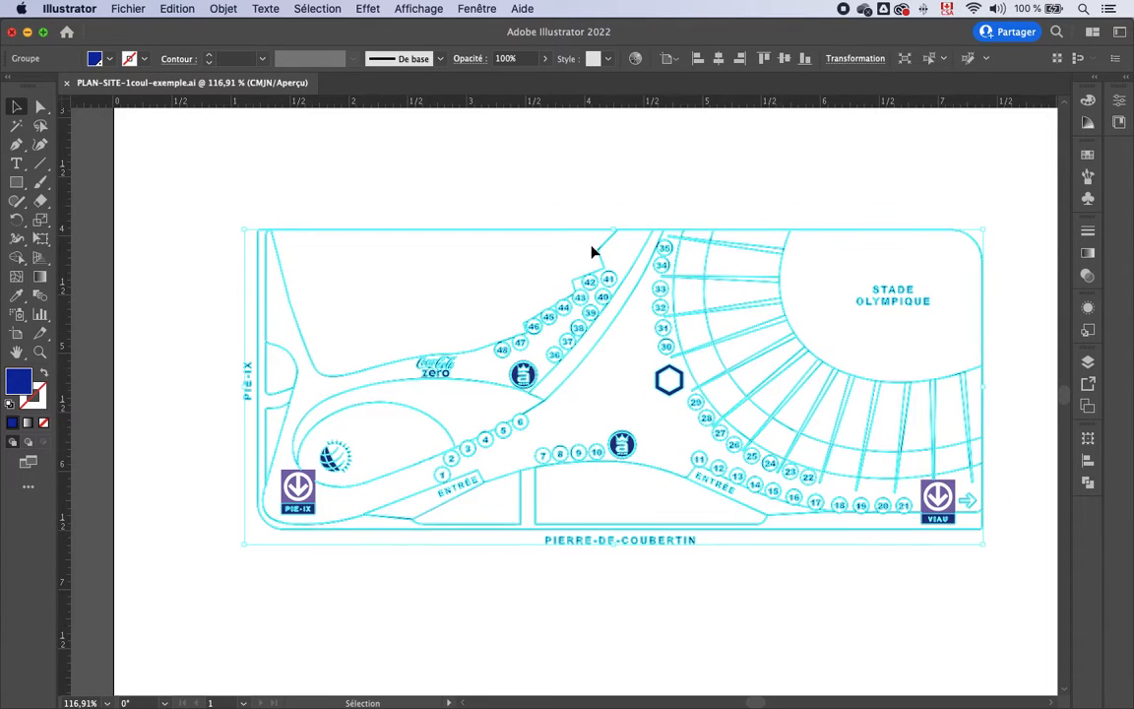
pyautogui.click(1088, 154)
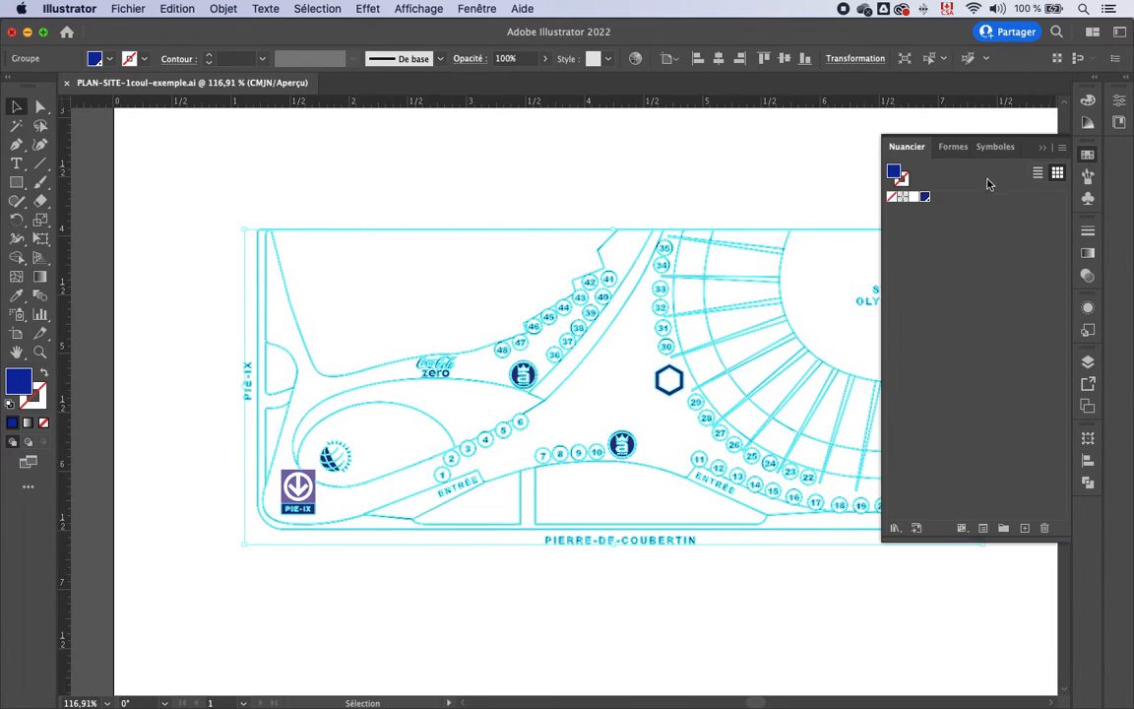
pyautogui.click(926, 199)
pyautogui.click(329, 572)
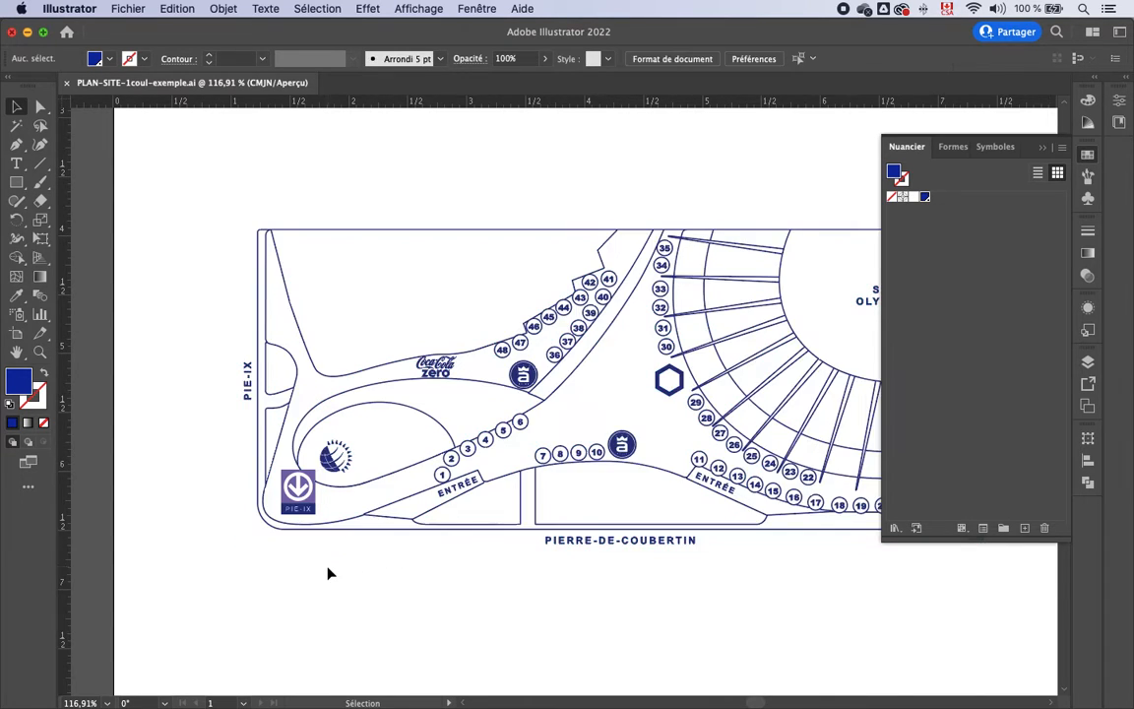
# Check the colour mix of the purple squares in the PIE-IX and VIAU metro symbols and recolour them PANTONE Blue 072 C at 60% tint
pyautogui.hscroll(3, 329, 572)
pyautogui.hscroll(2, 329, 571)
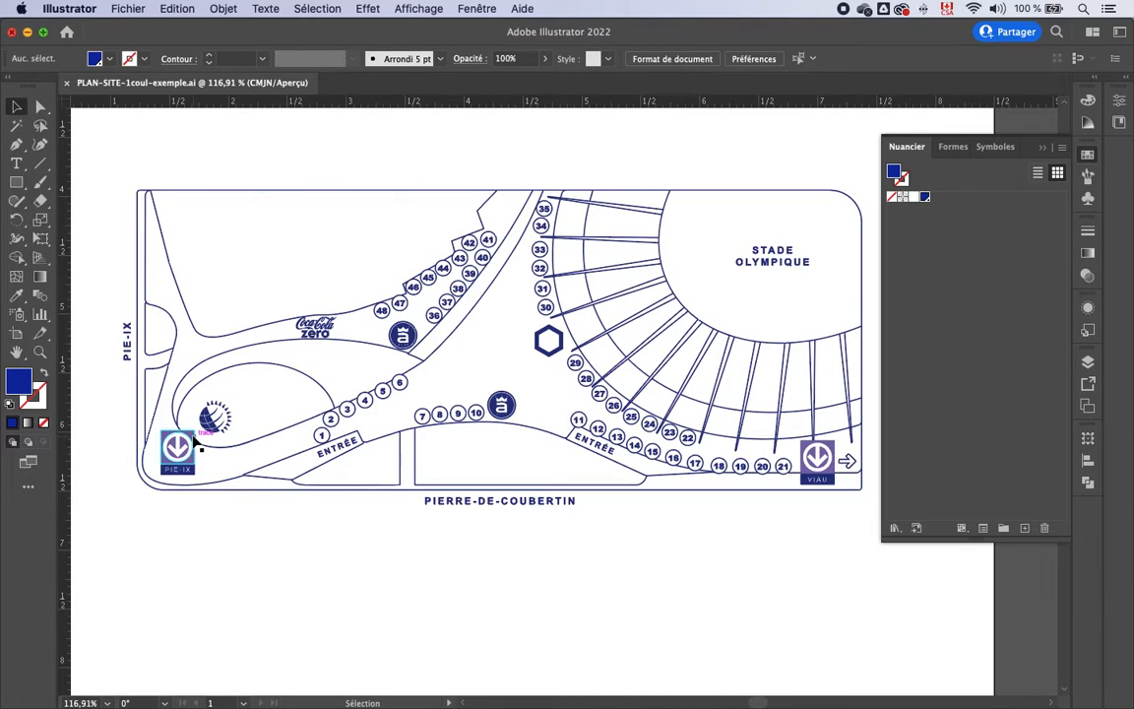
pyautogui.click(193, 440)
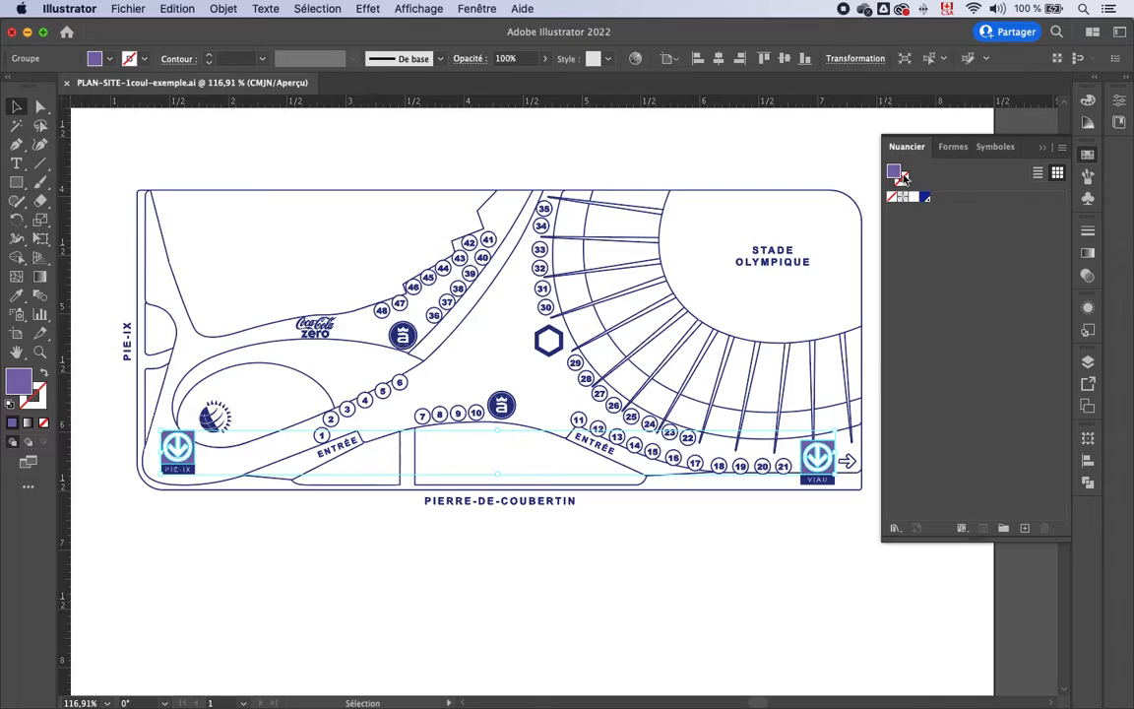
pyautogui.click(1089, 101)
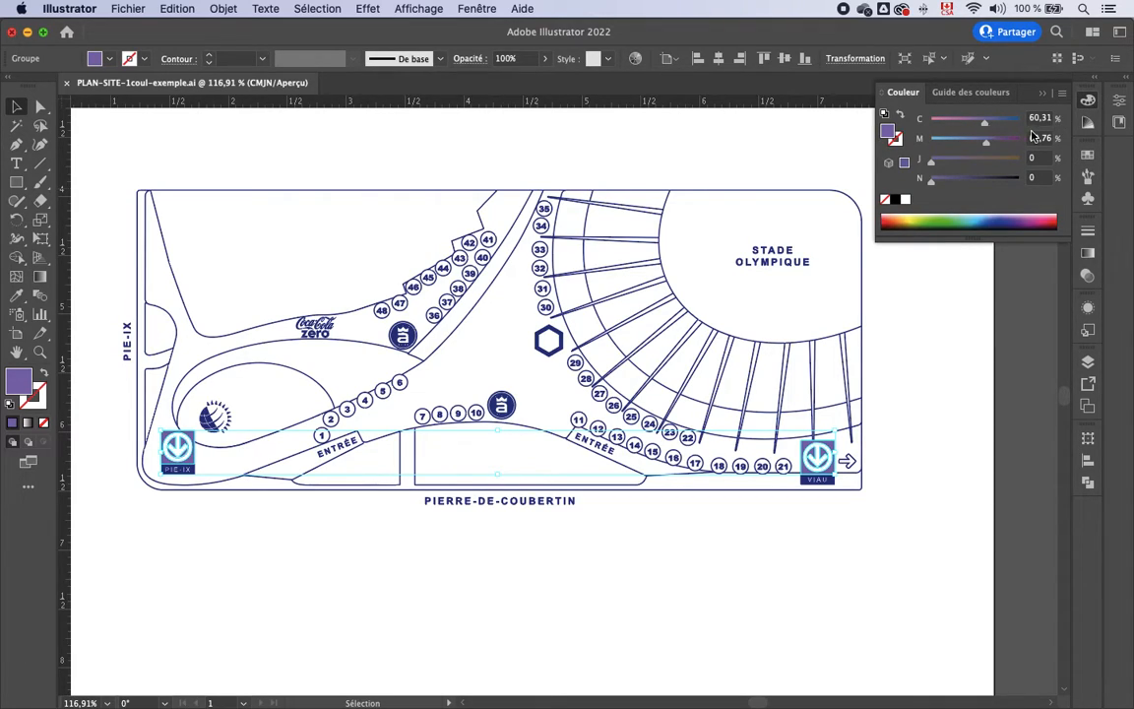
pyautogui.click(1087, 154)
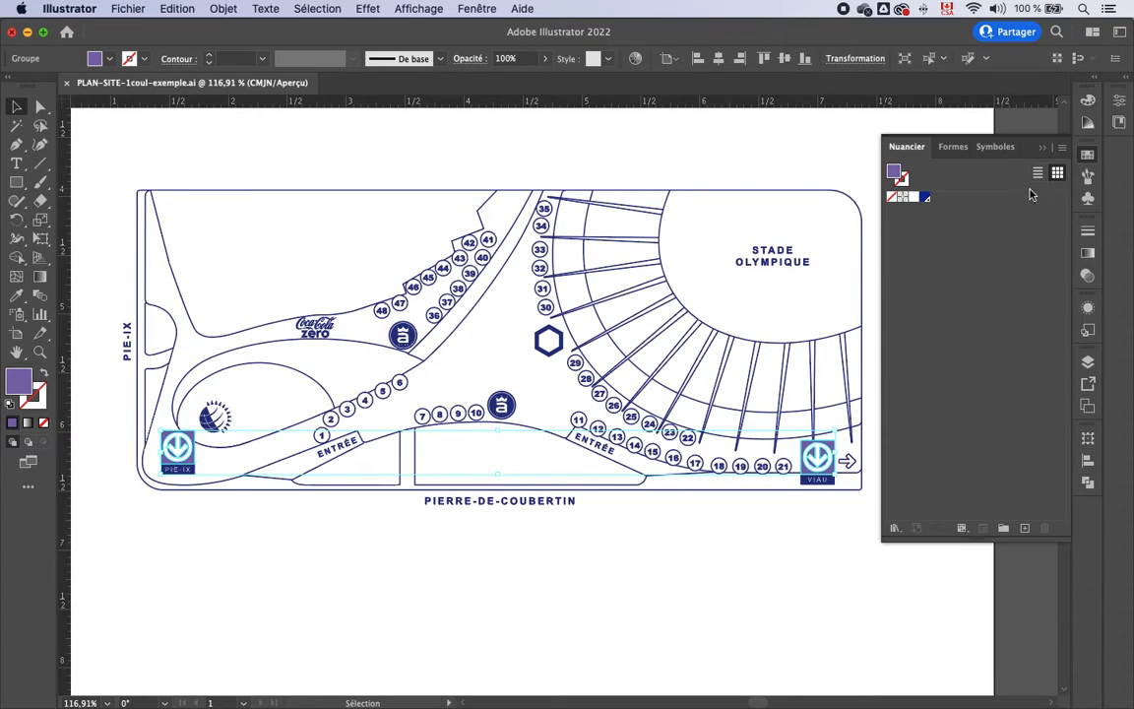
pyautogui.click(924, 199)
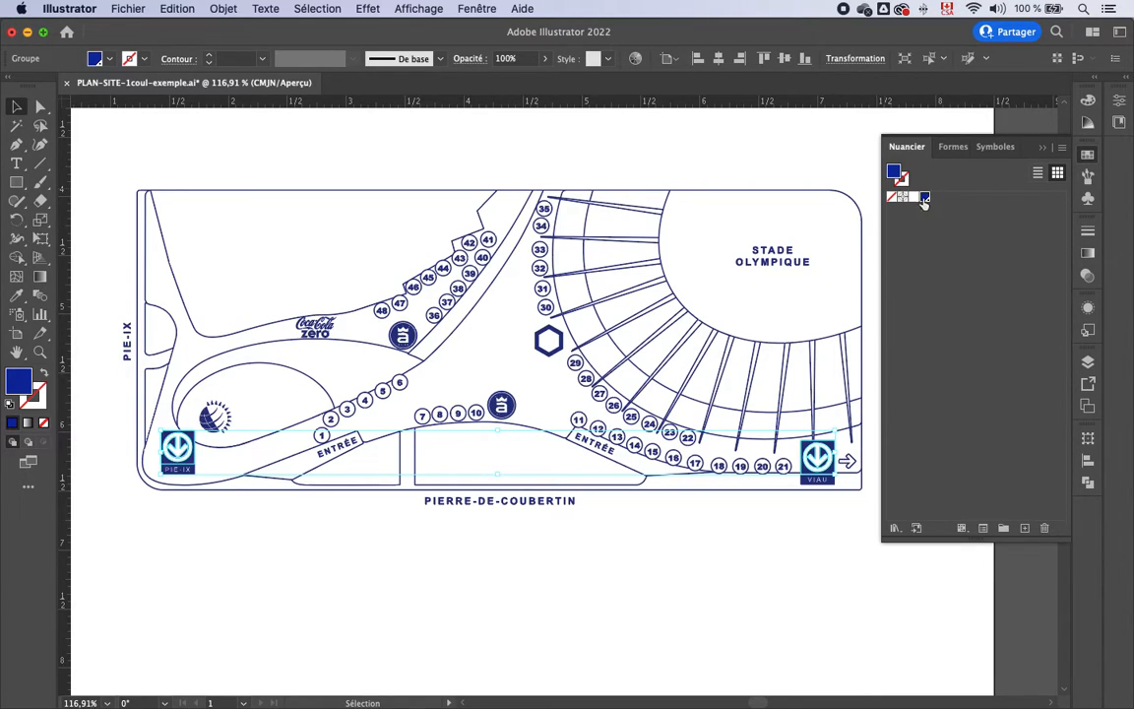
pyautogui.click(1086, 100)
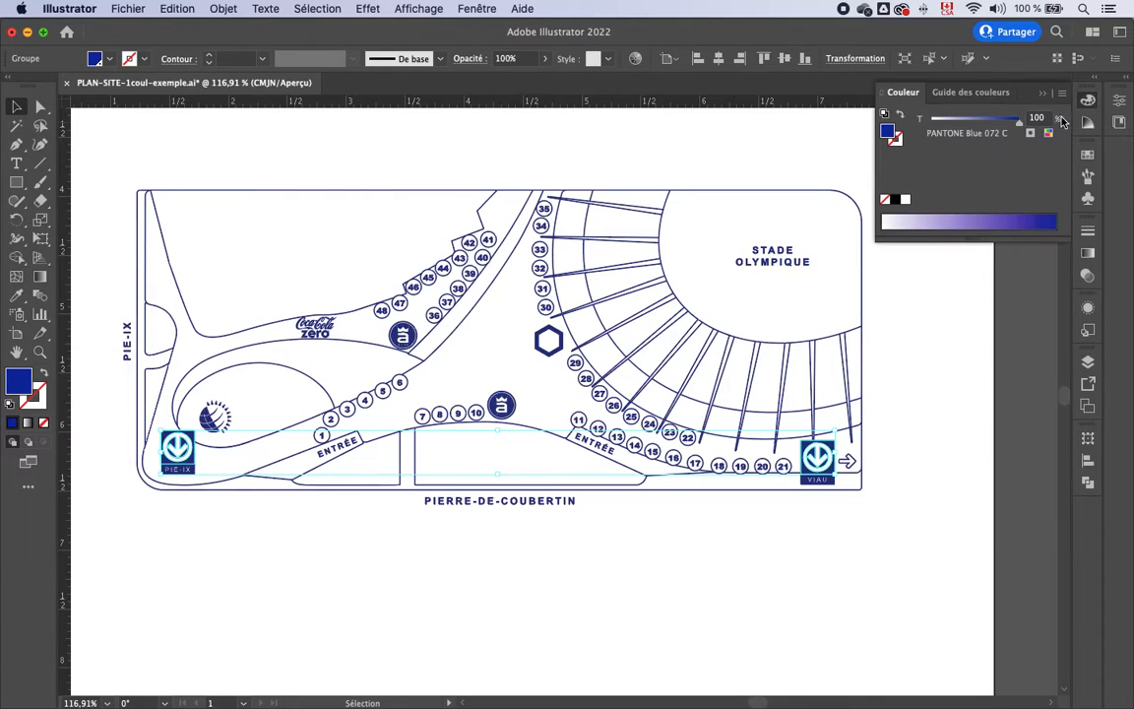
pyautogui.click(1036, 118)
pyautogui.write('60')
pyautogui.press('Return')
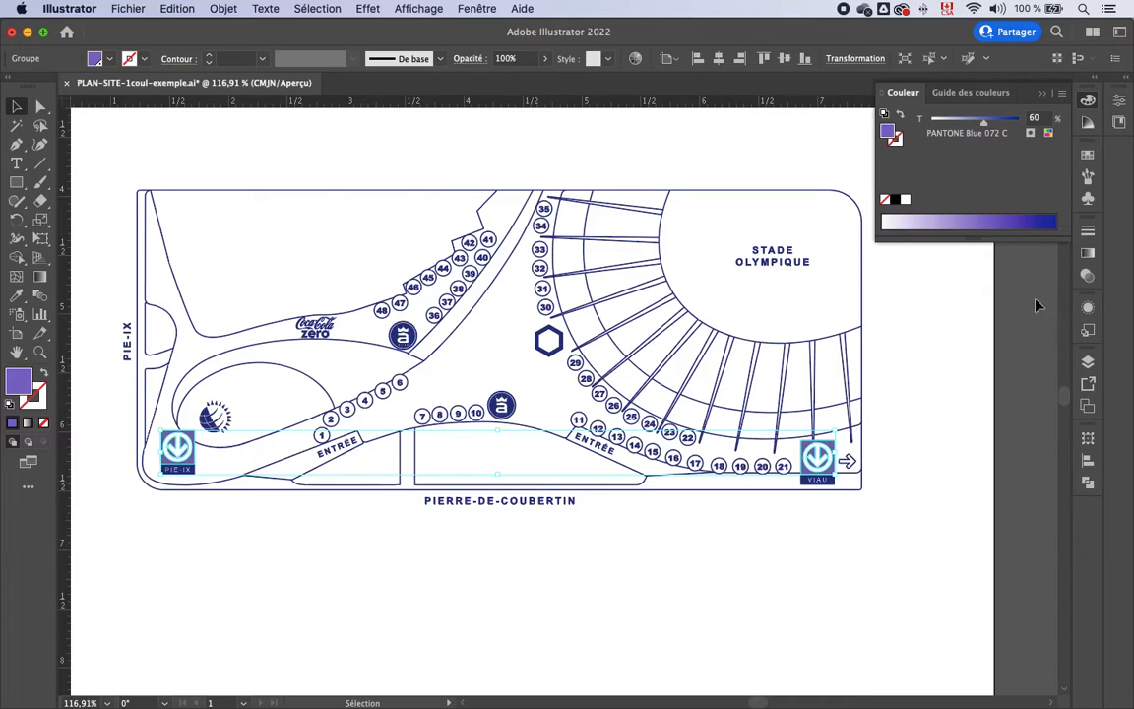
# Deselect the metro symbols, save PLAN-SITE-1coul-exemple.ai in its legacy format, and close it to return to InDesign
pyautogui.click(612, 147)
pyautogui.press('a')
pyautogui.press('super+s')
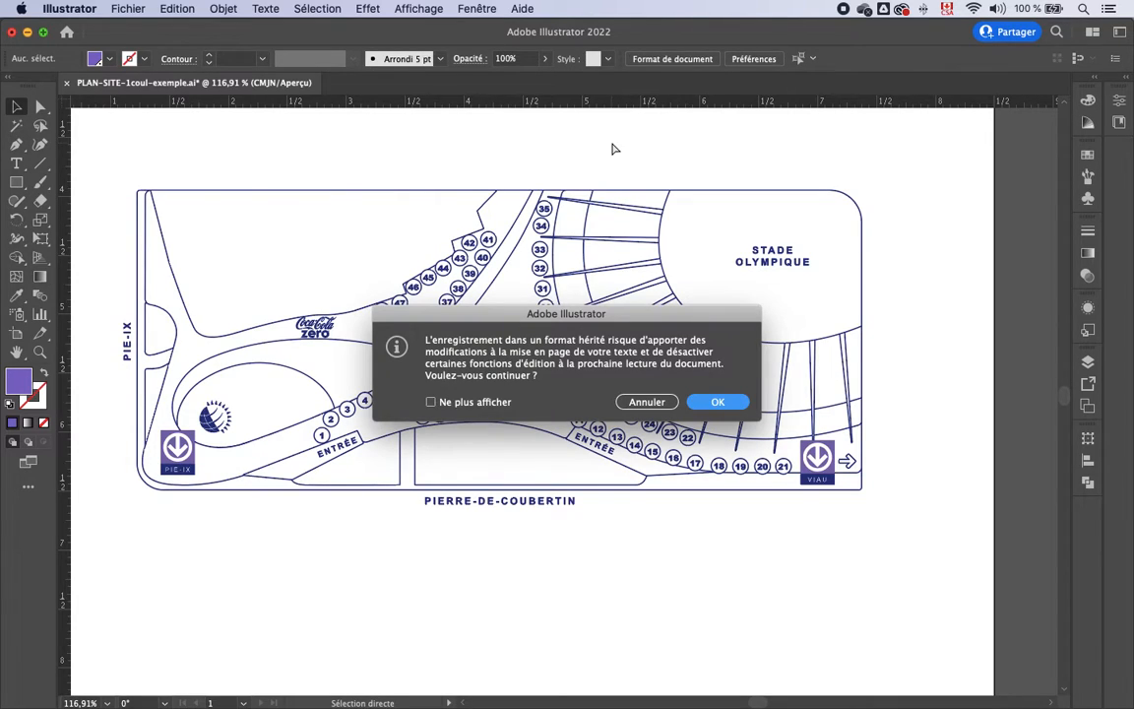
pyautogui.click(711, 402)
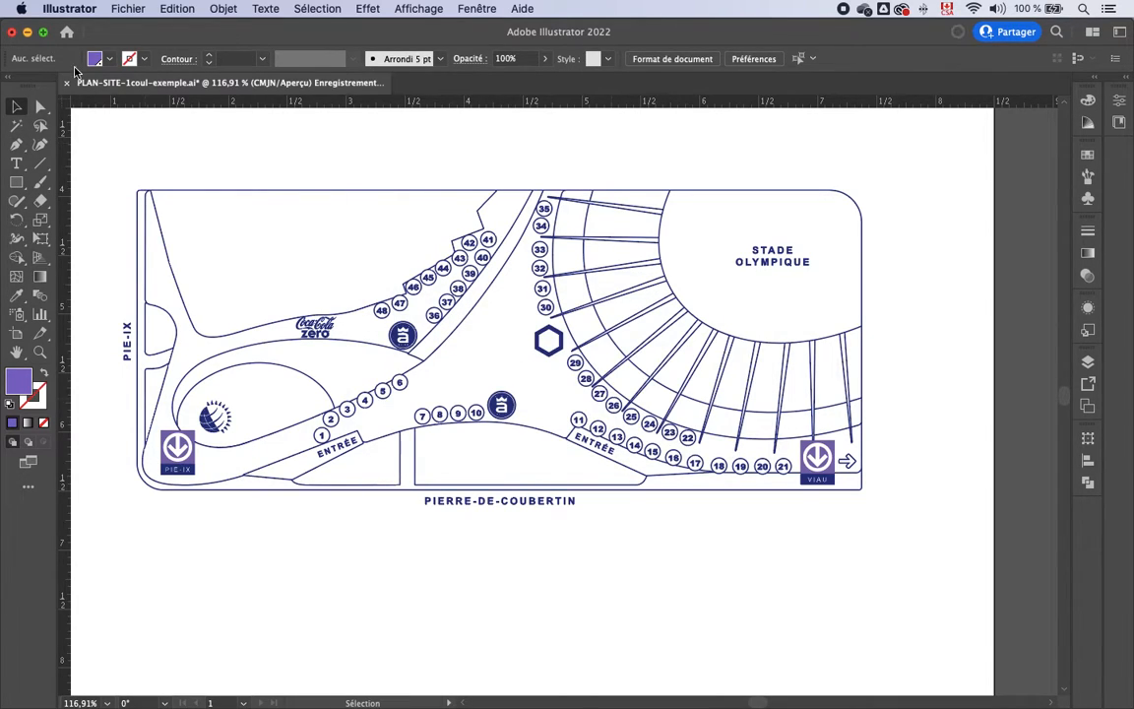
pyautogui.click(12, 35)
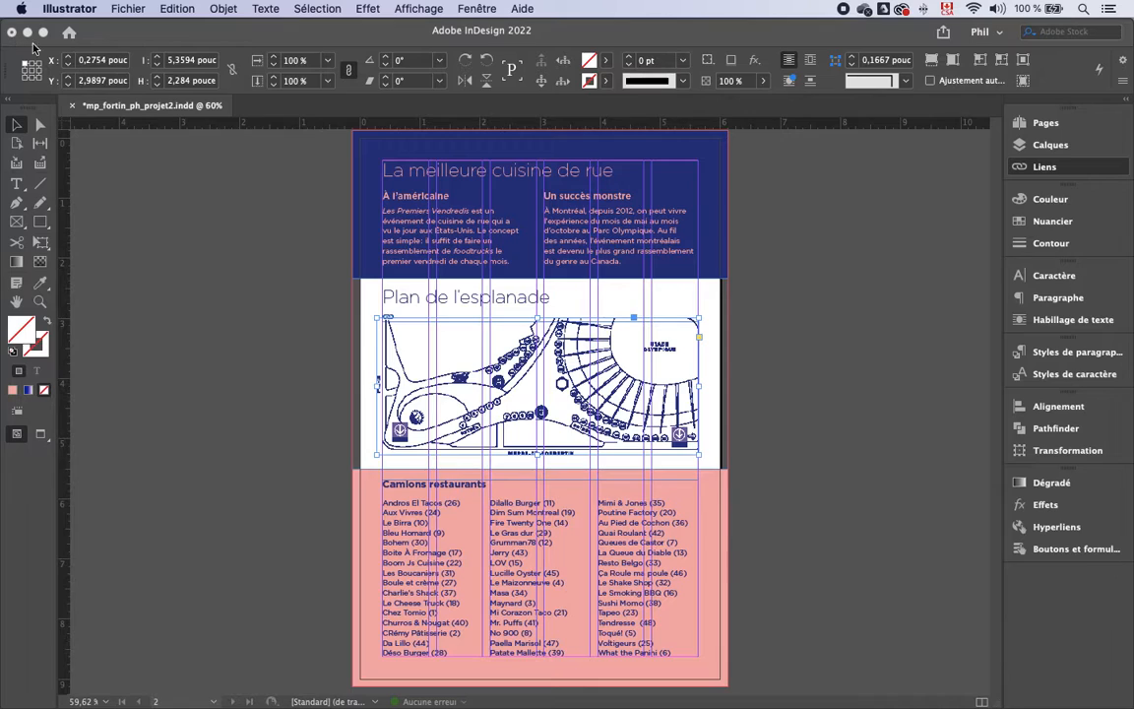
# Check the link status of the placed PLAN-SITE map in the poster, and deselect it
pyautogui.click(930, 272)
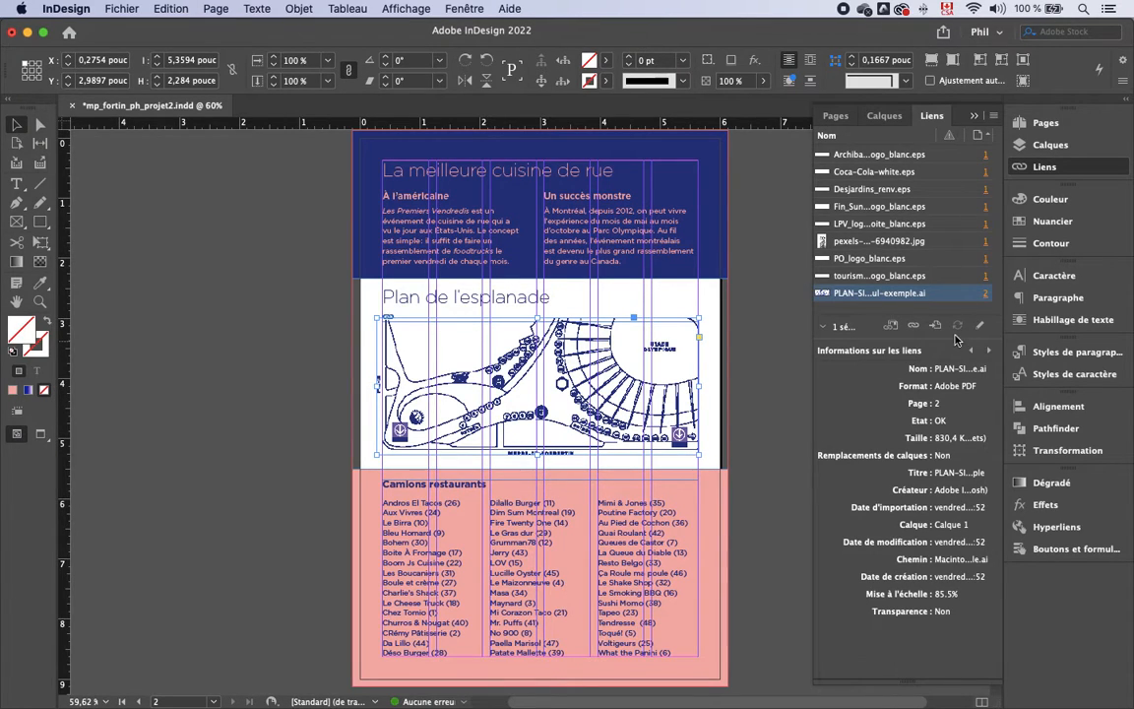
pyautogui.click(746, 455)
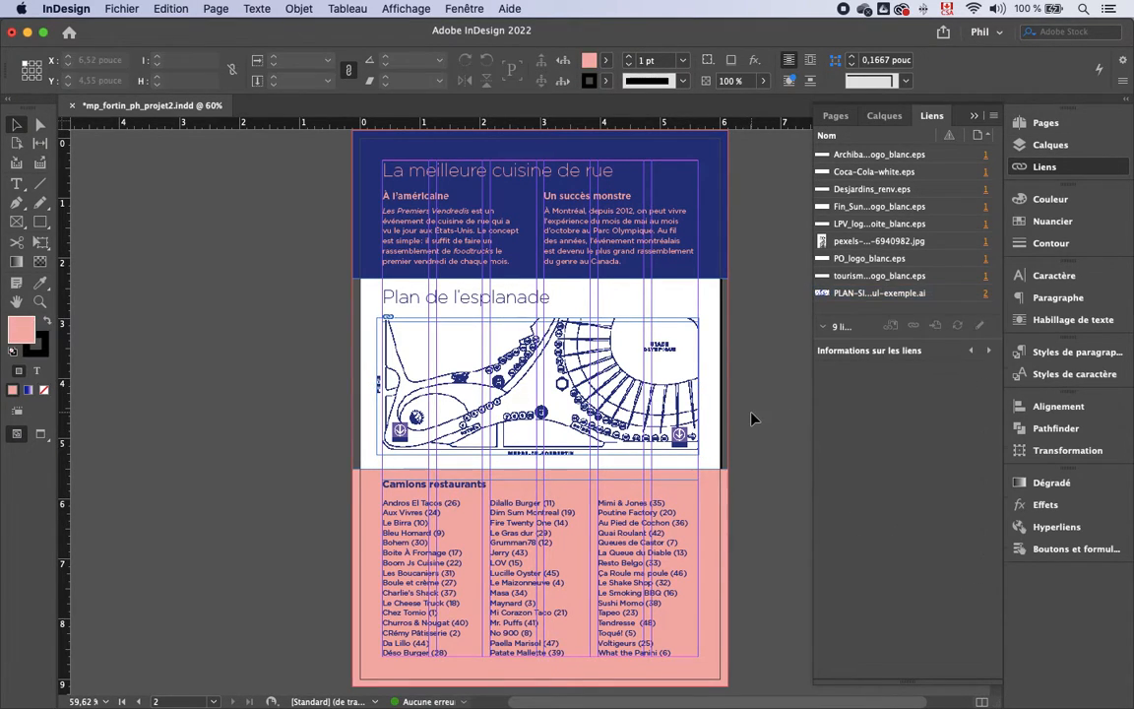
pyautogui.click(1043, 166)
# Reopen the separations preview (Aperçu des séparations) and set its display to Séparations for page 2
pyautogui.click(413, 9)
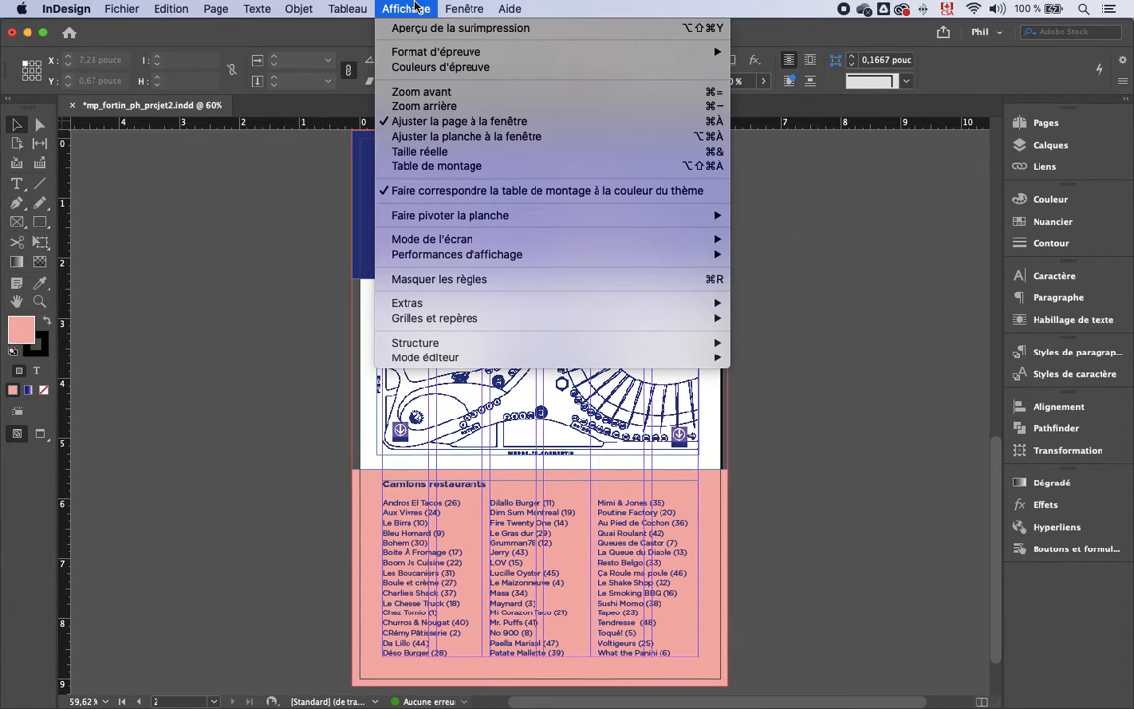
pyautogui.moveTo(463, 8)
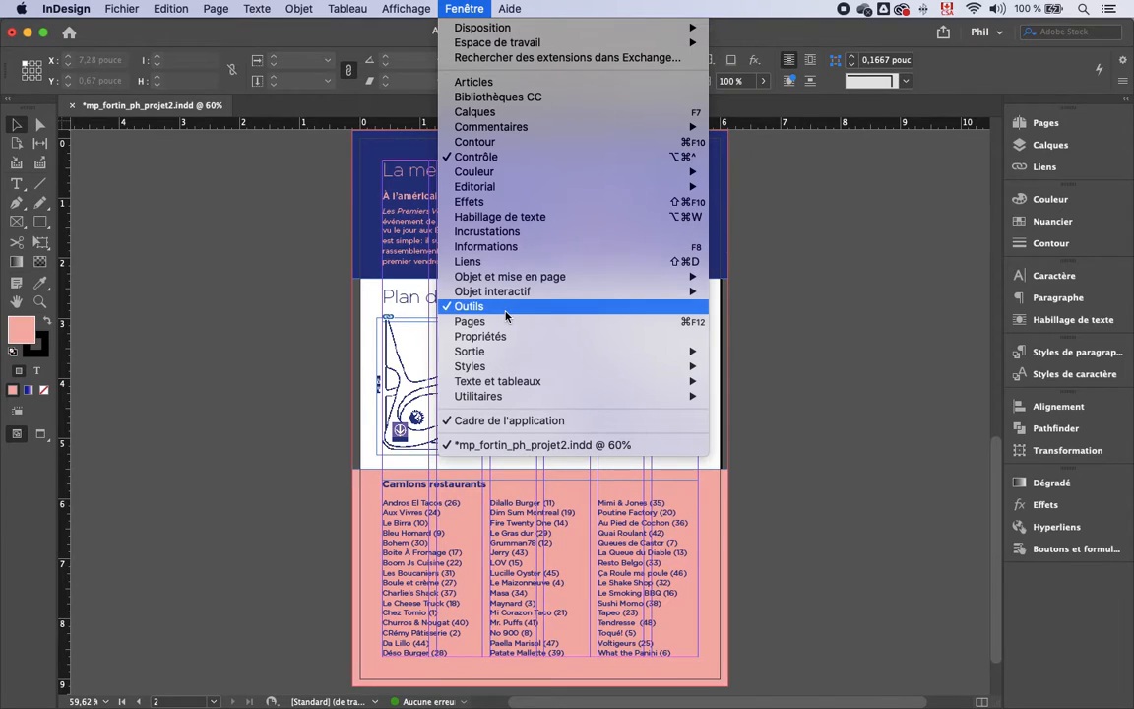
pyautogui.moveTo(692, 354)
pyautogui.click(748, 366)
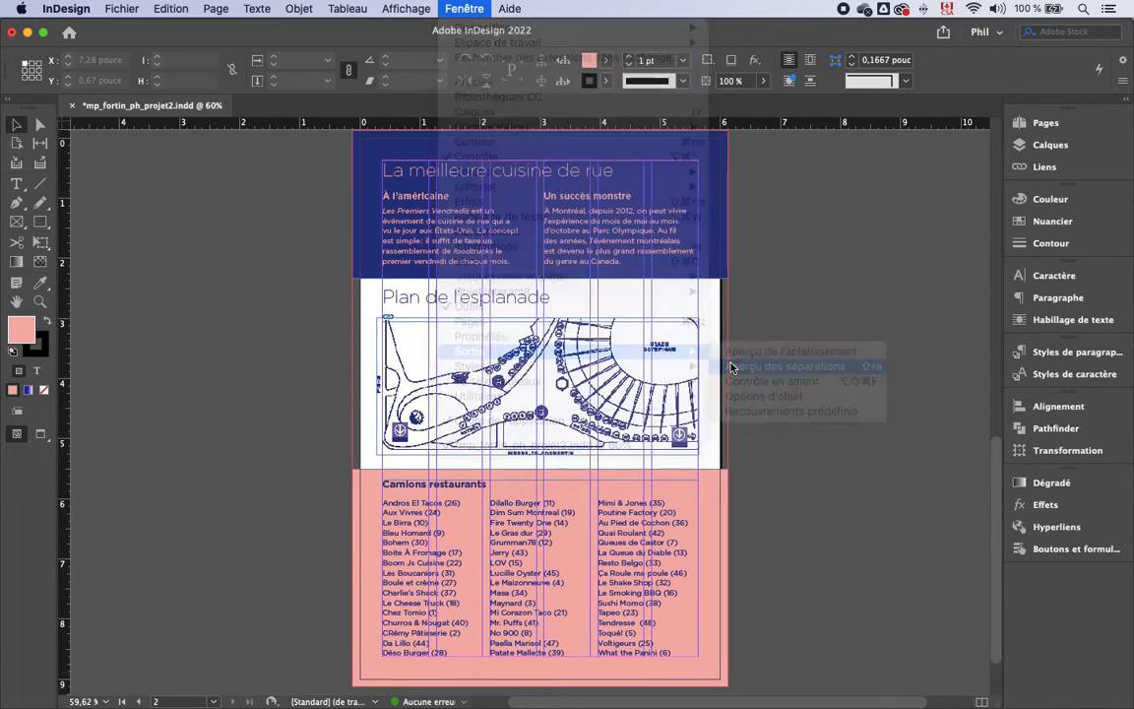
pyautogui.click(910, 307)
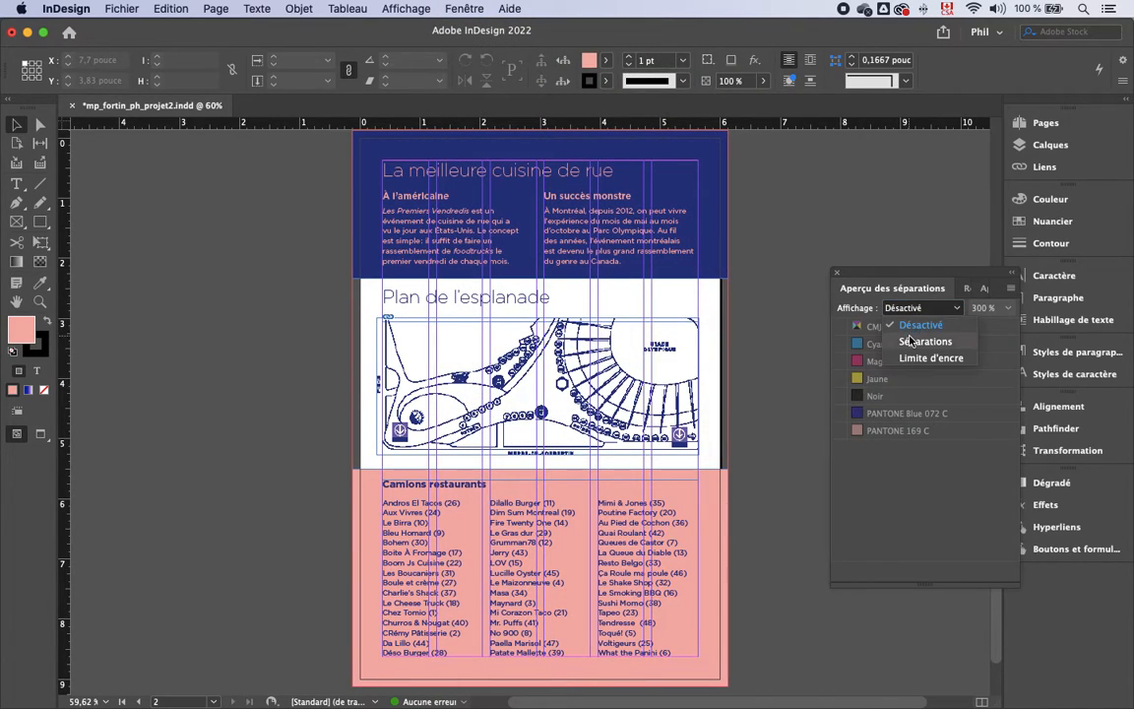
pyautogui.click(910, 324)
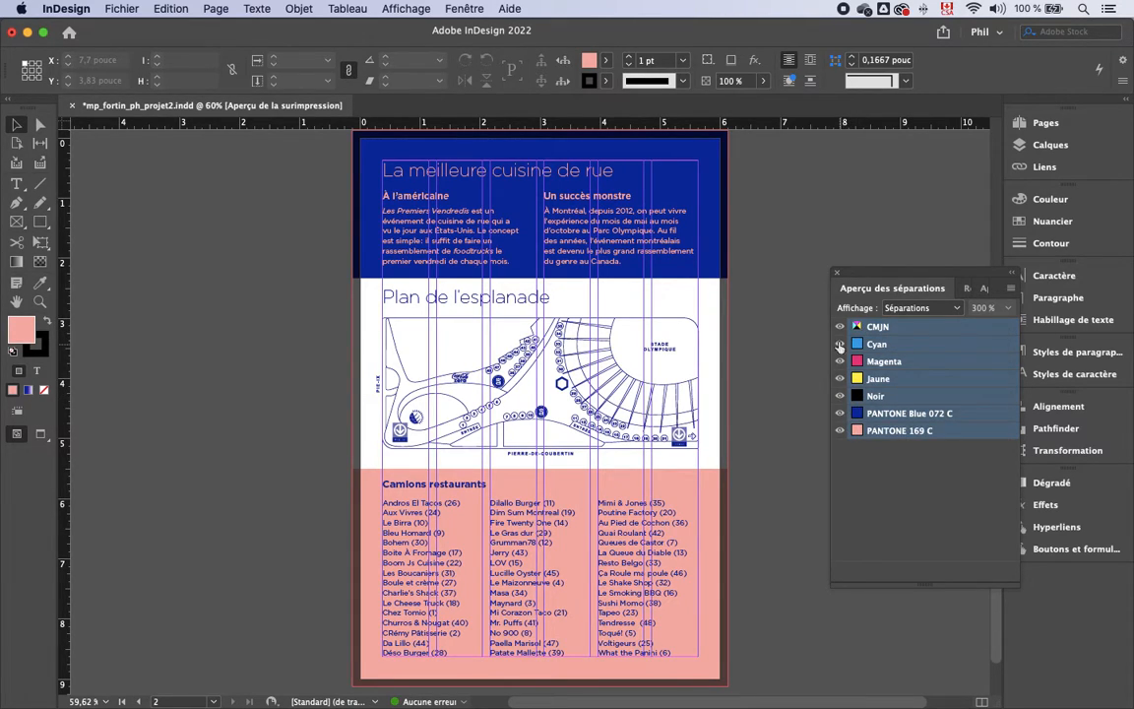
# Hide the CMJN plates and inspect page 2 with PANTONE Blue 072 C alone and combined with PANTONE 169 C
pyautogui.click(840, 327)
pyautogui.click(840, 431)
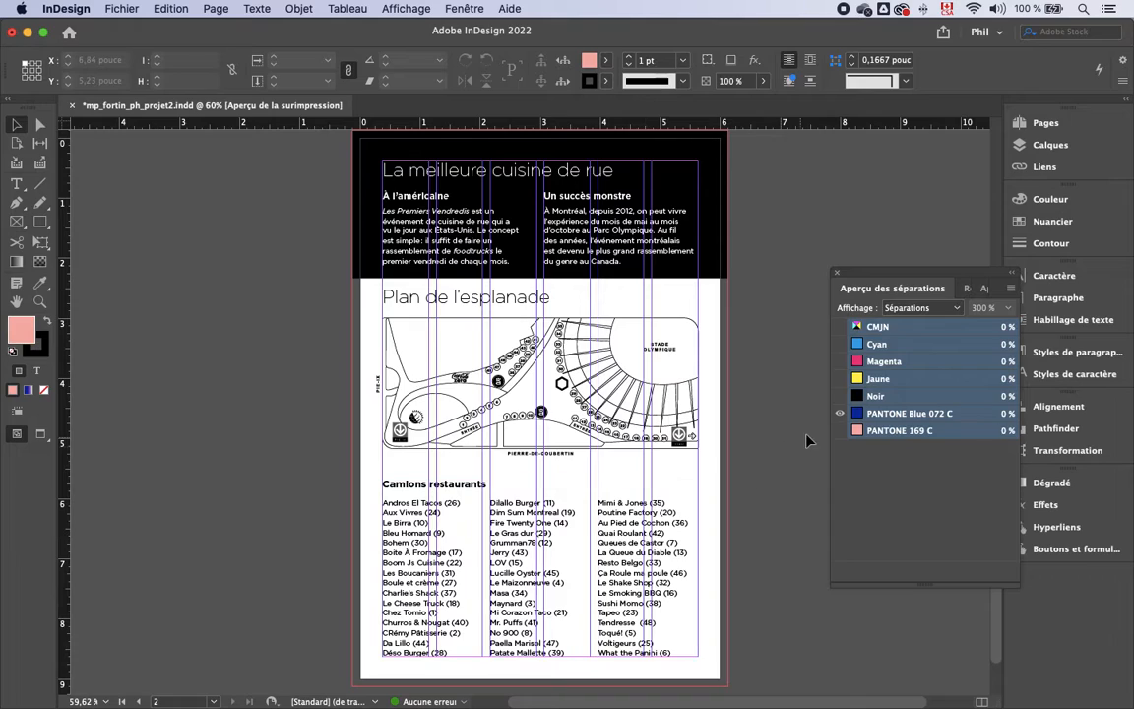
pyautogui.click(840, 432)
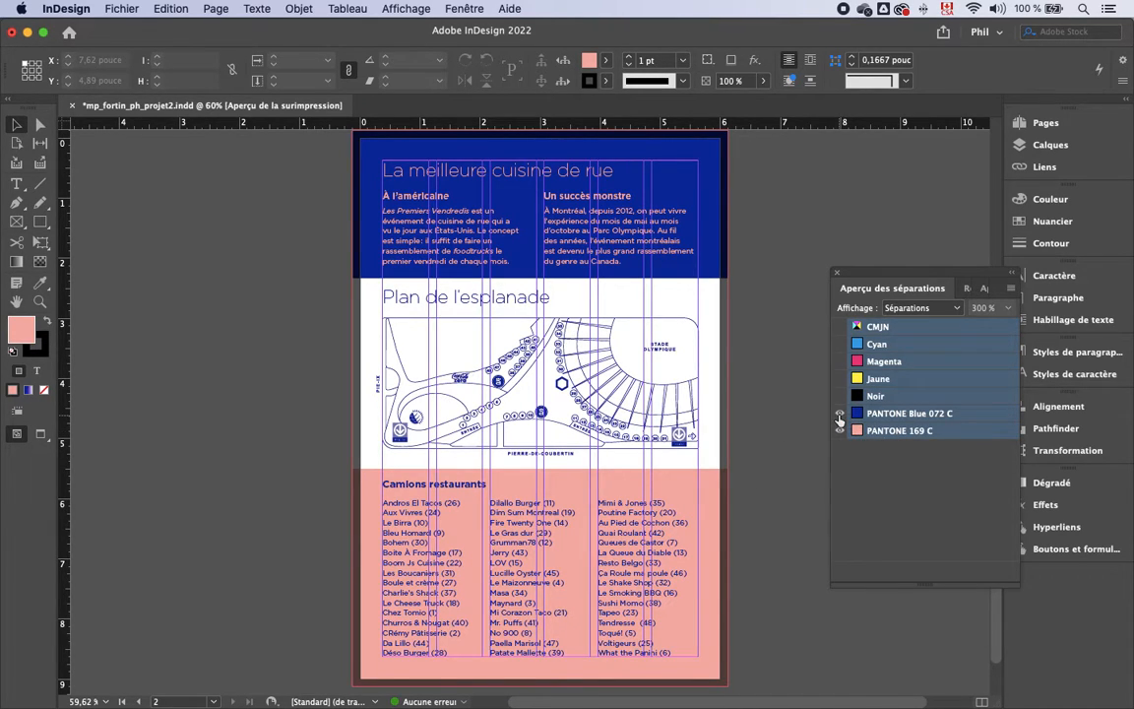
pyautogui.click(840, 413)
pyautogui.click(839, 415)
pyautogui.click(839, 433)
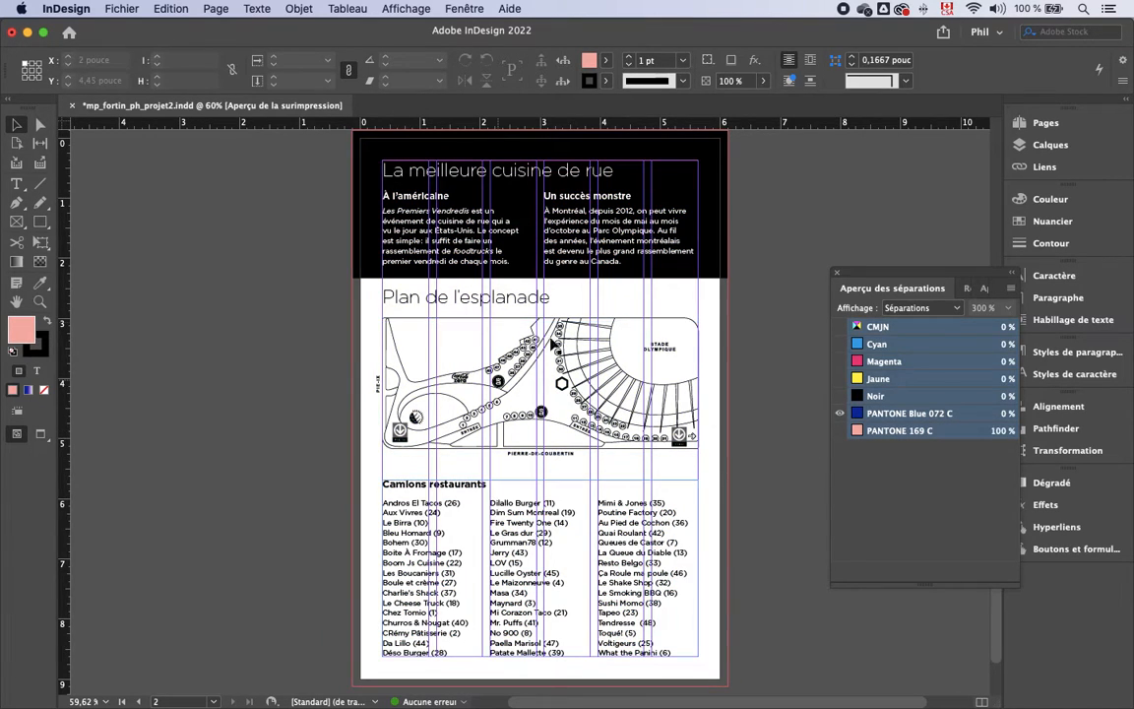
pyautogui.click(840, 433)
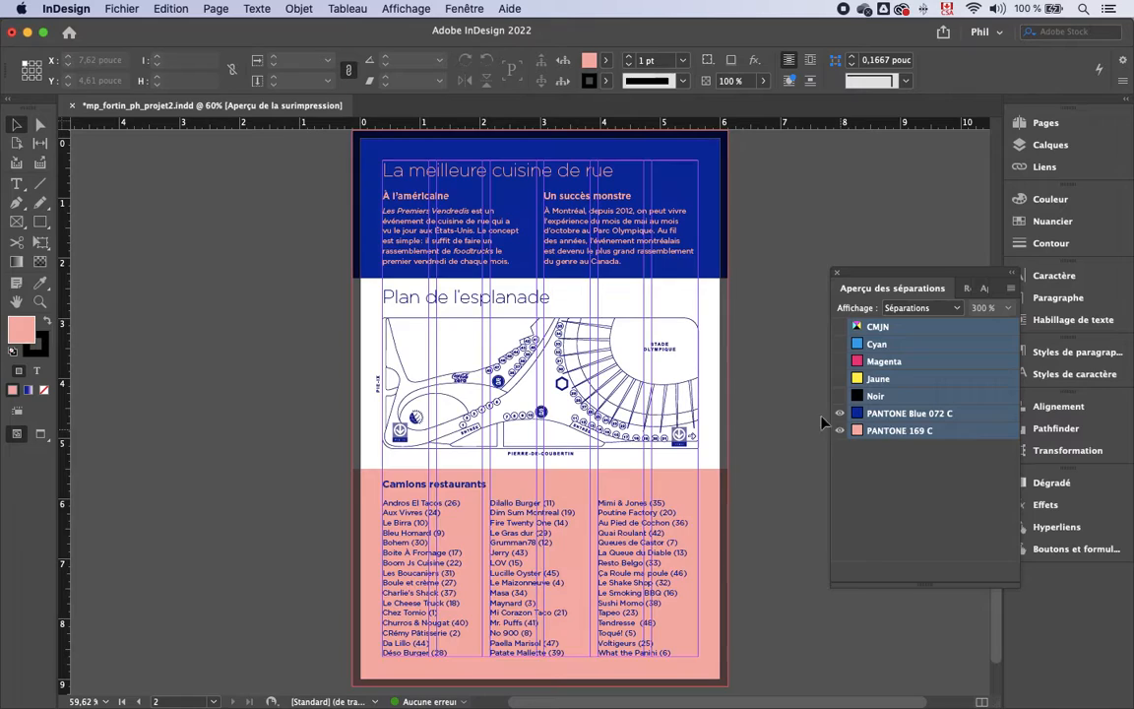
# Go to page 1 and display only the CMJN plates, hiding PANTONE Blue 072 C and PANTONE 169 C
pyautogui.scroll(10, 785, 332)
pyautogui.scroll(-2, 784, 331)
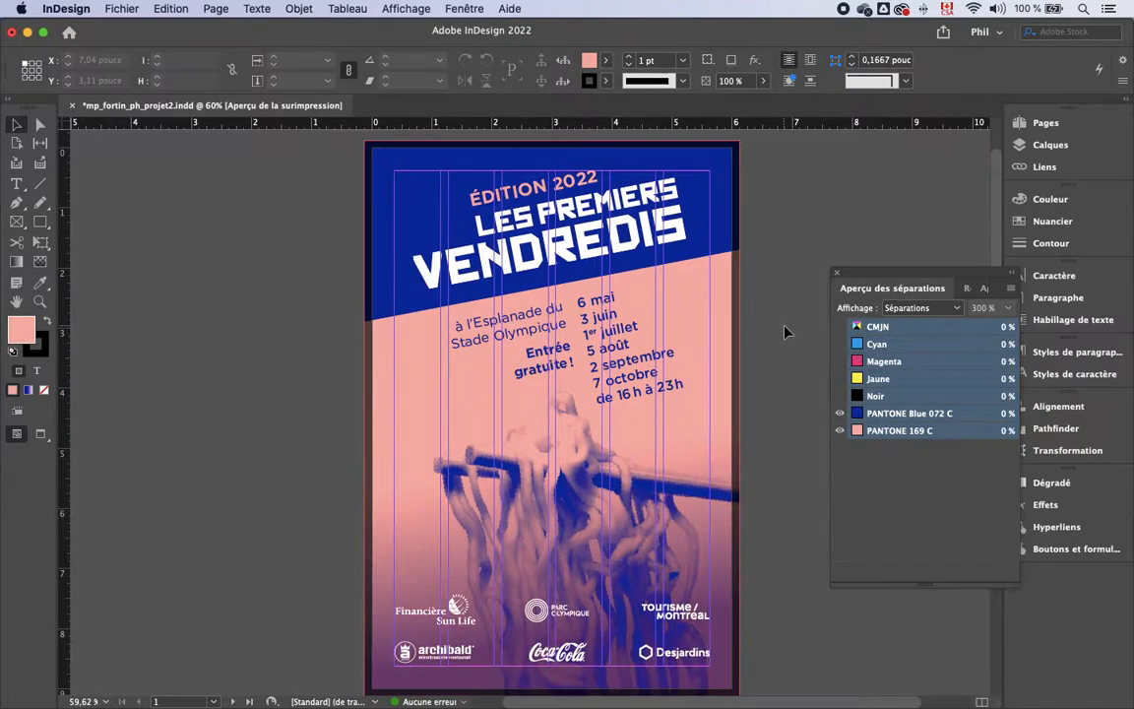
pyautogui.click(839, 326)
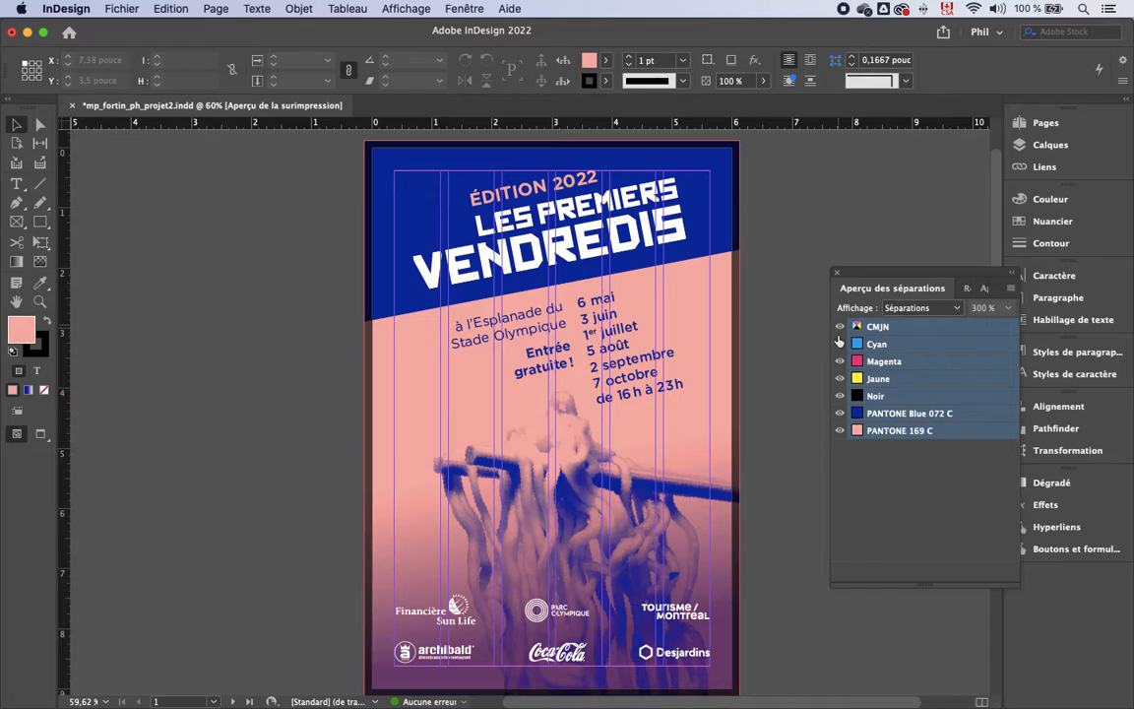
pyautogui.moveTo(841, 417); pyautogui.dragTo(842, 434)
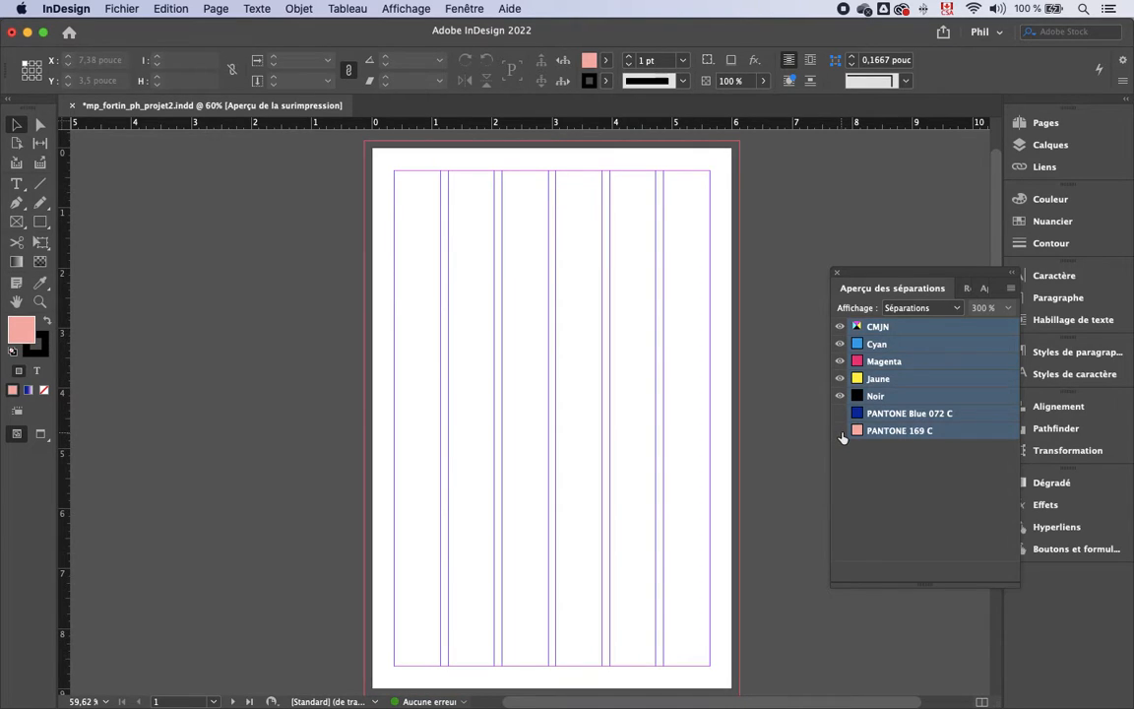
# Examine both pages of the poster for any elements remaining on the process colour plates
pyautogui.scroll(-10, 802, 425)
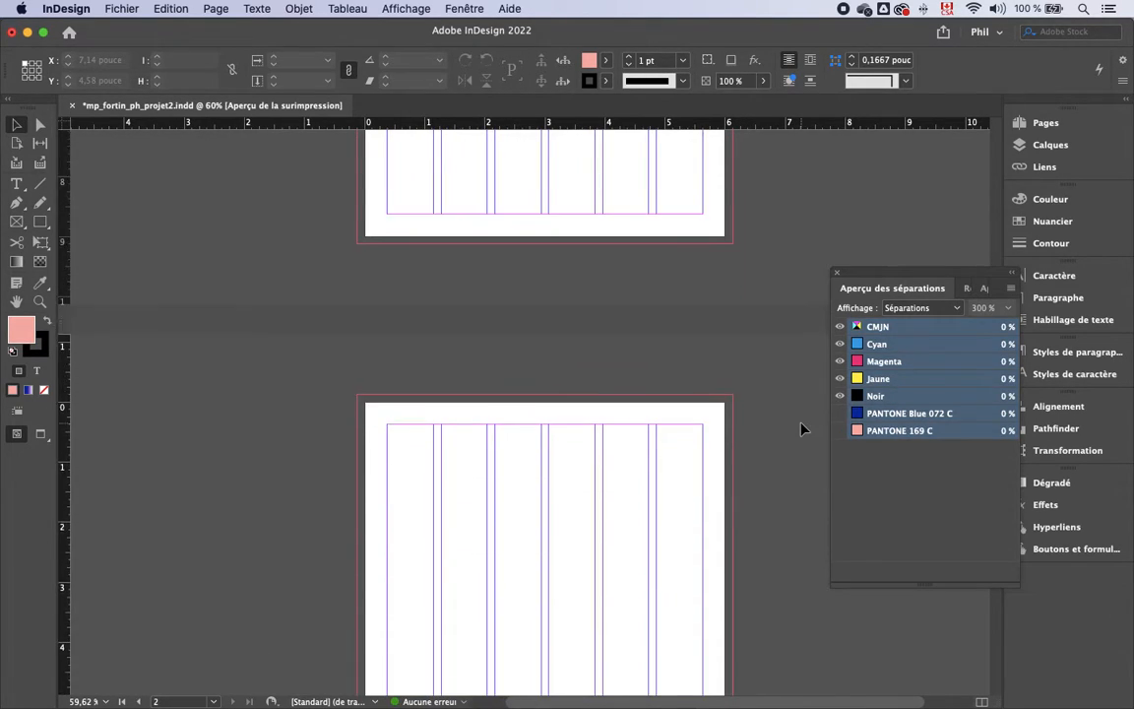
pyautogui.scroll(-5, 802, 428)
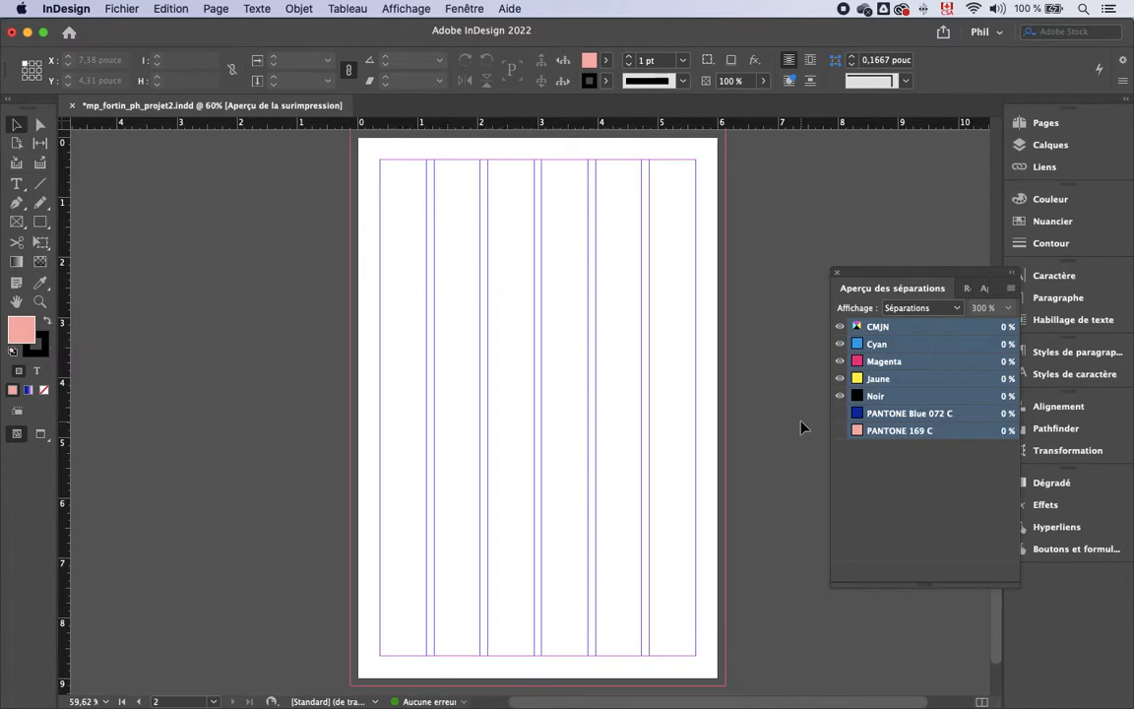
pyautogui.scroll(5, 773, 380)
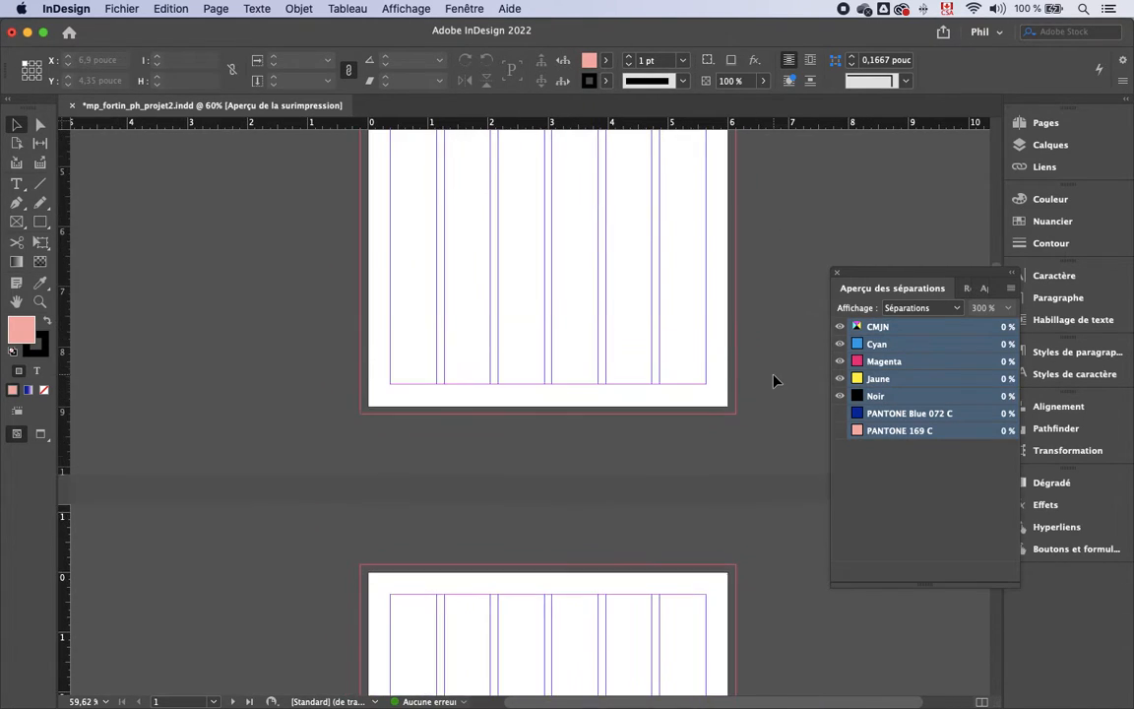
pyautogui.scroll(4, 773, 380)
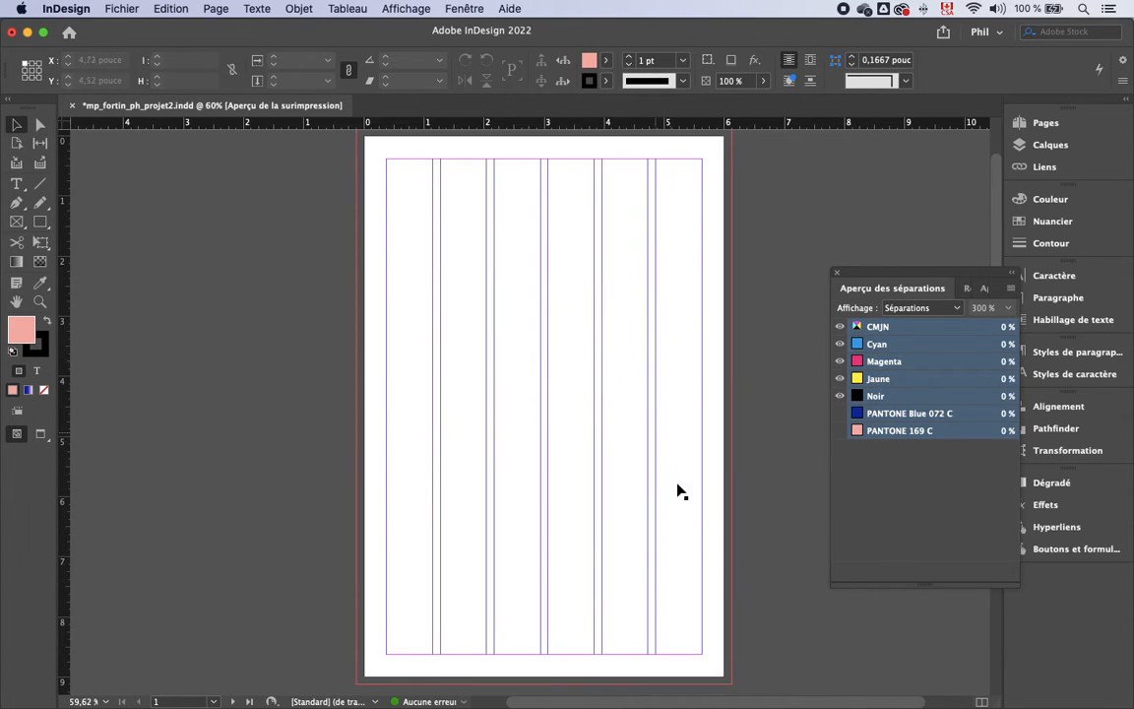
pyautogui.scroll(-5, 736, 407)
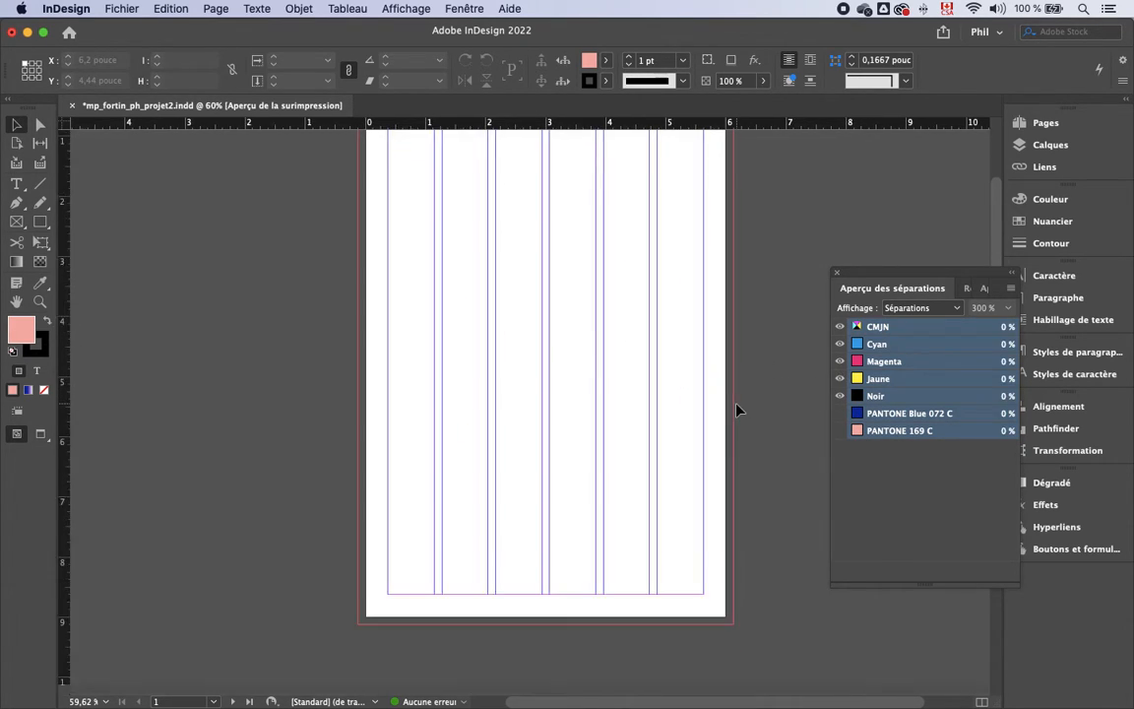
pyautogui.scroll(-6, 739, 408)
pyautogui.scroll(3, 738, 409)
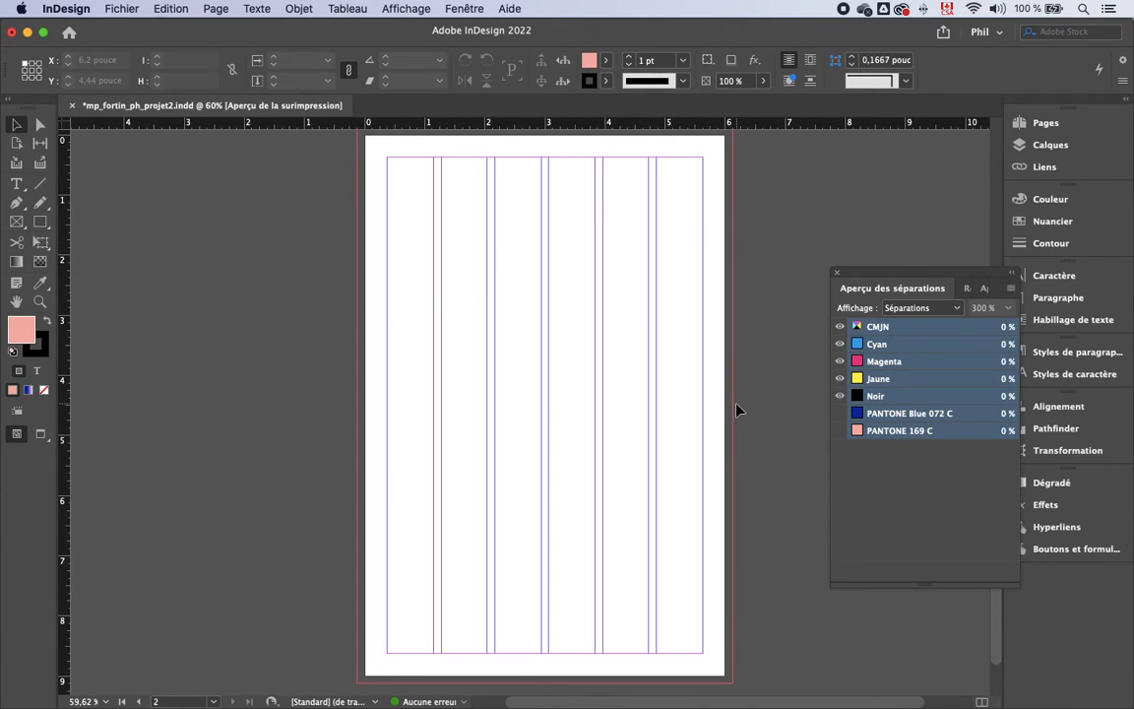
pyautogui.scroll(8, 738, 408)
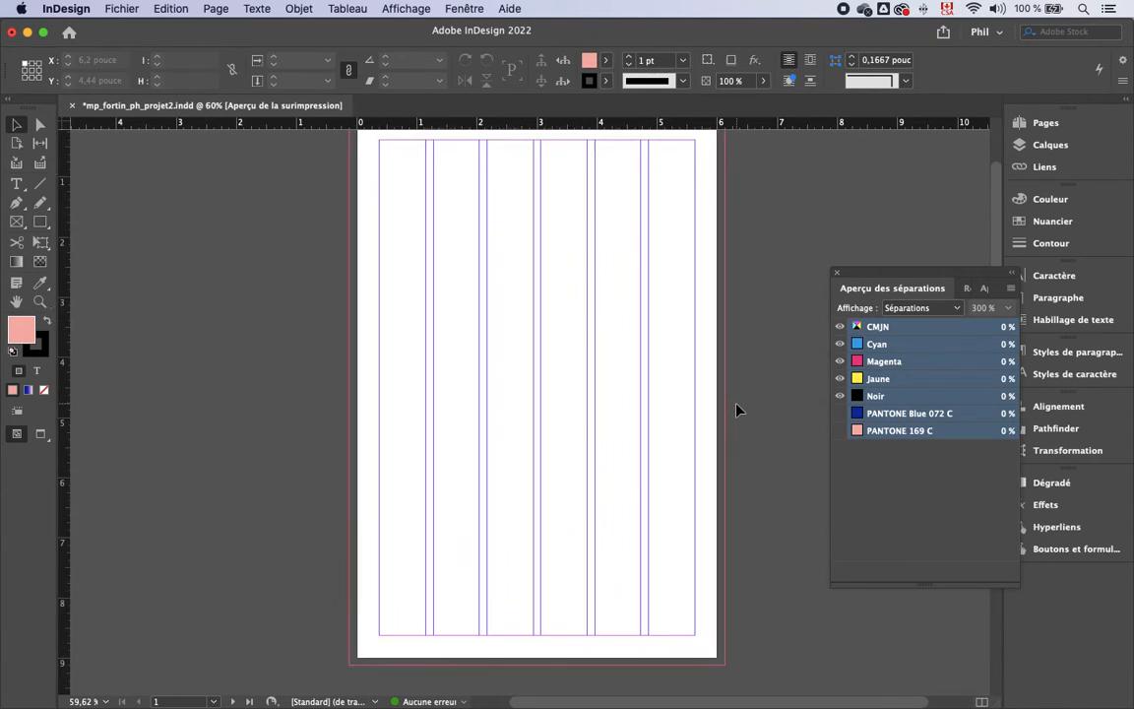
# Display only the PANTONE Blue 072 C and PANTONE 169 C plates, hiding CMJN, and review the poster through page 2
pyautogui.click(839, 414)
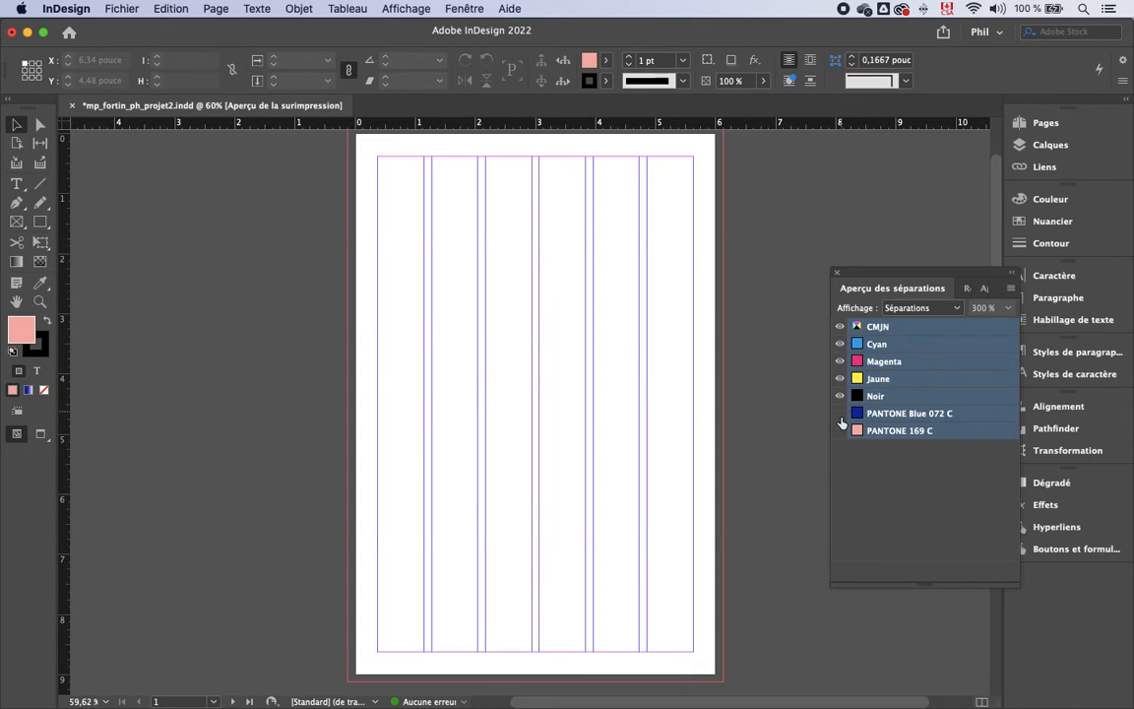
pyautogui.click(839, 430)
pyautogui.click(839, 327)
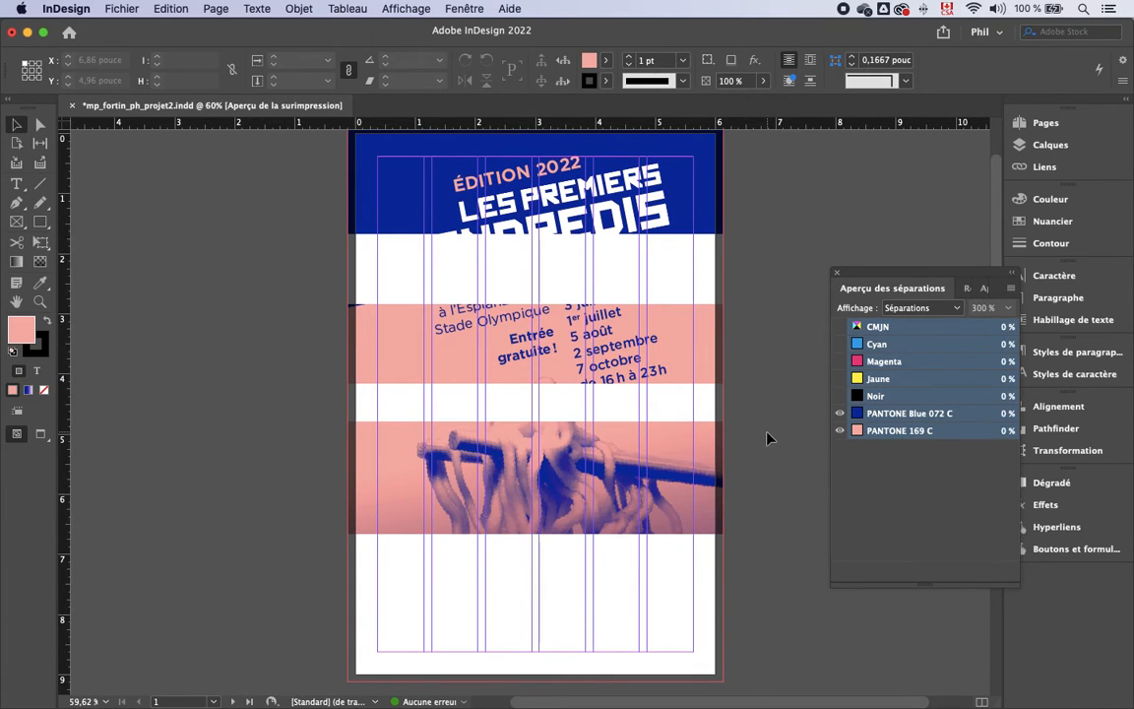
pyautogui.scroll(-3, 767, 439)
pyautogui.scroll(-6, 768, 439)
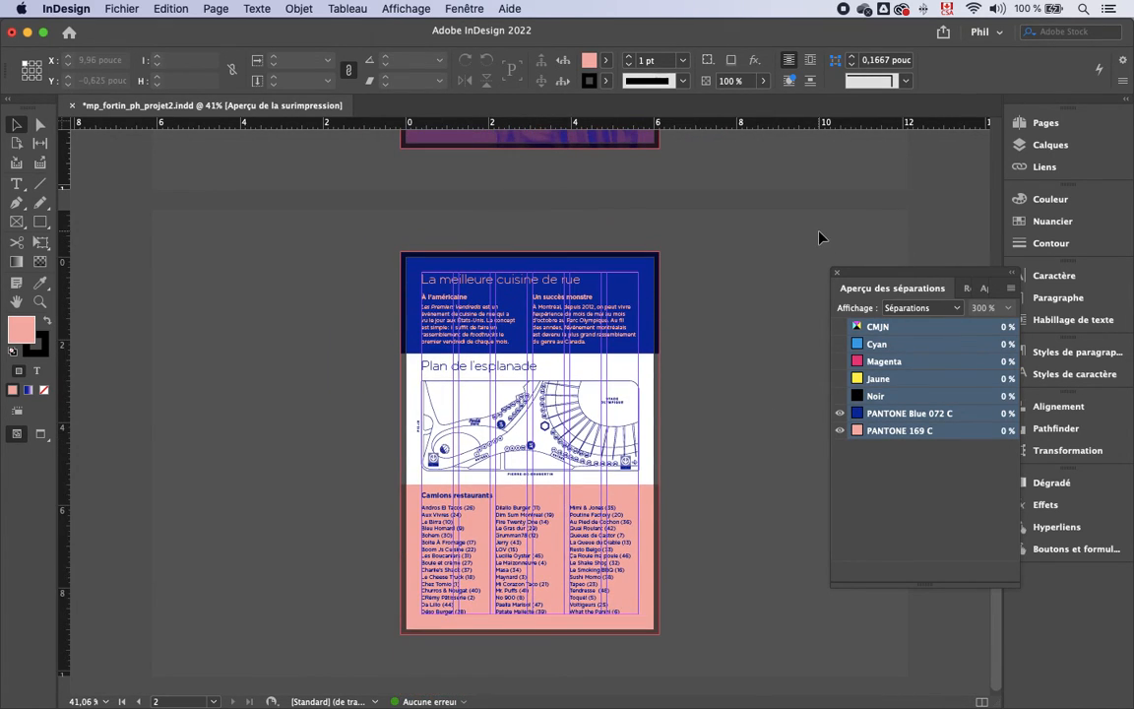